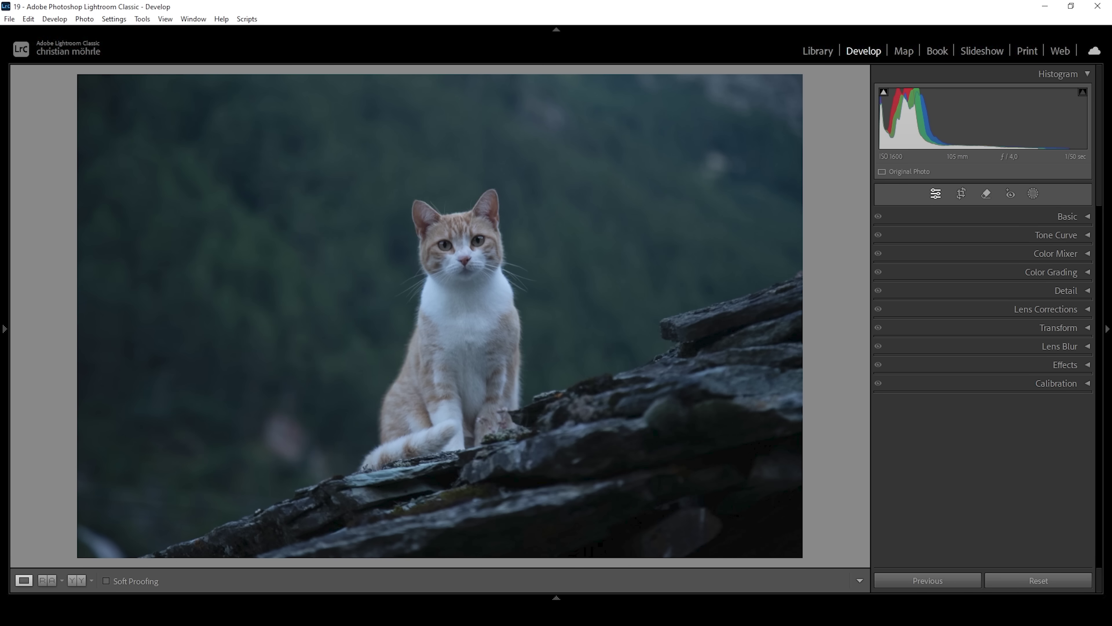
Apply the Adobe Standard profile and warm the photo's white balance to a temperature of 8408.
{"action": "left_click", "coordinate": [964, 217]}
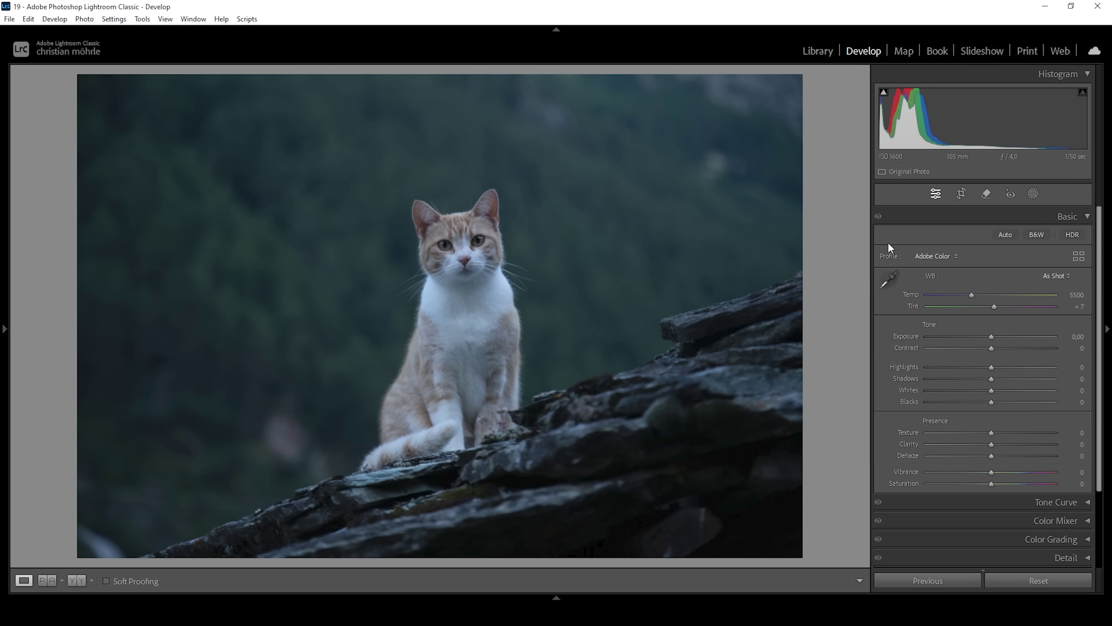
{"action": "left_click", "coordinate": [923, 256]}
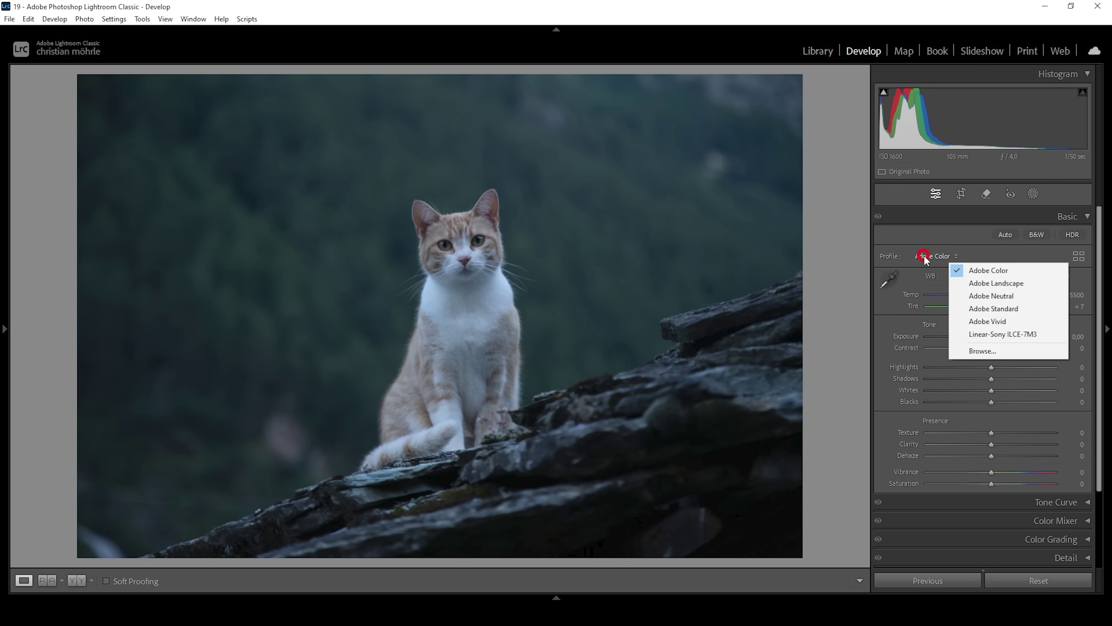
{"action": "left_click", "coordinate": [977, 309]}
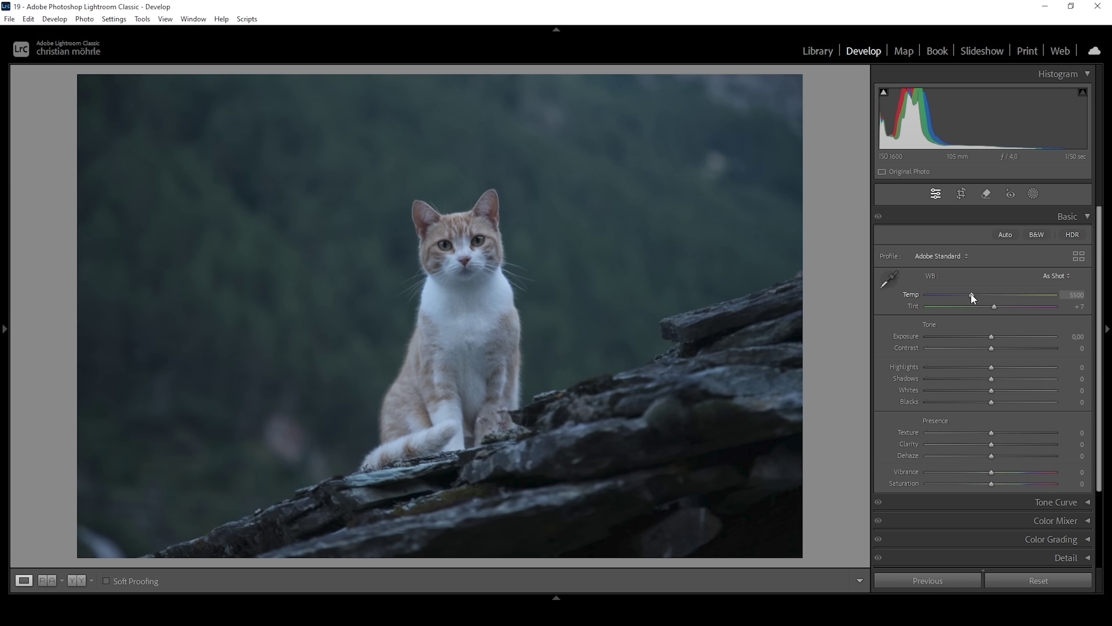
{"action": "left_click_drag", "start_coordinate": [971, 293], "coordinate": [1007, 300]}
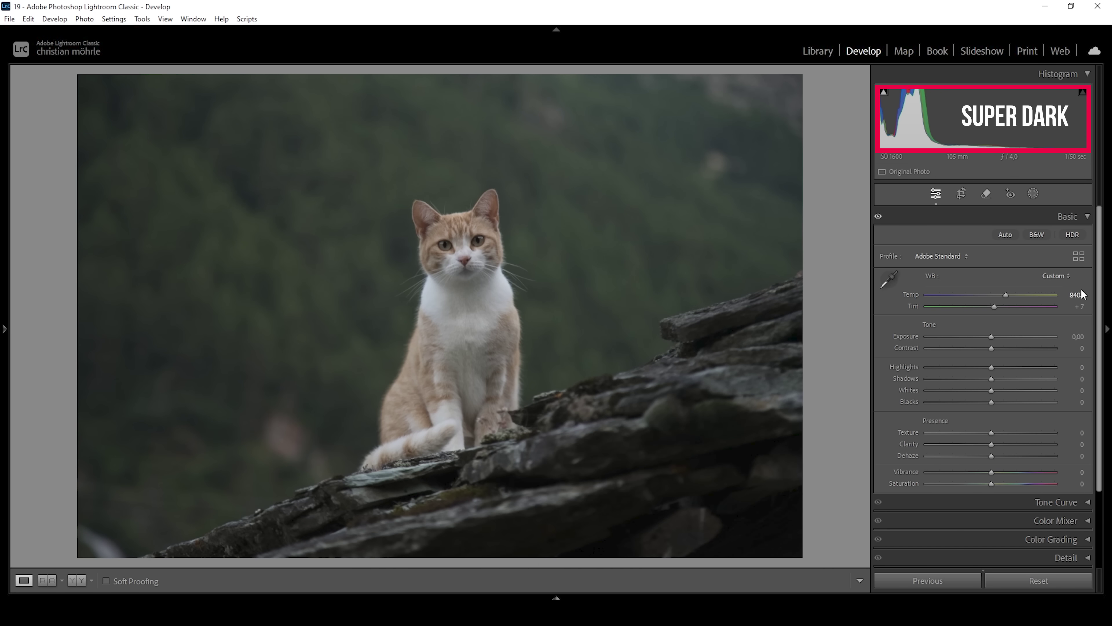
Set the photo's Highlights to +36, Shadows to +32, Whites to +32 and Blacks to +21.
{"action": "left_click_drag", "start_coordinate": [993, 368], "coordinate": [1014, 369]}
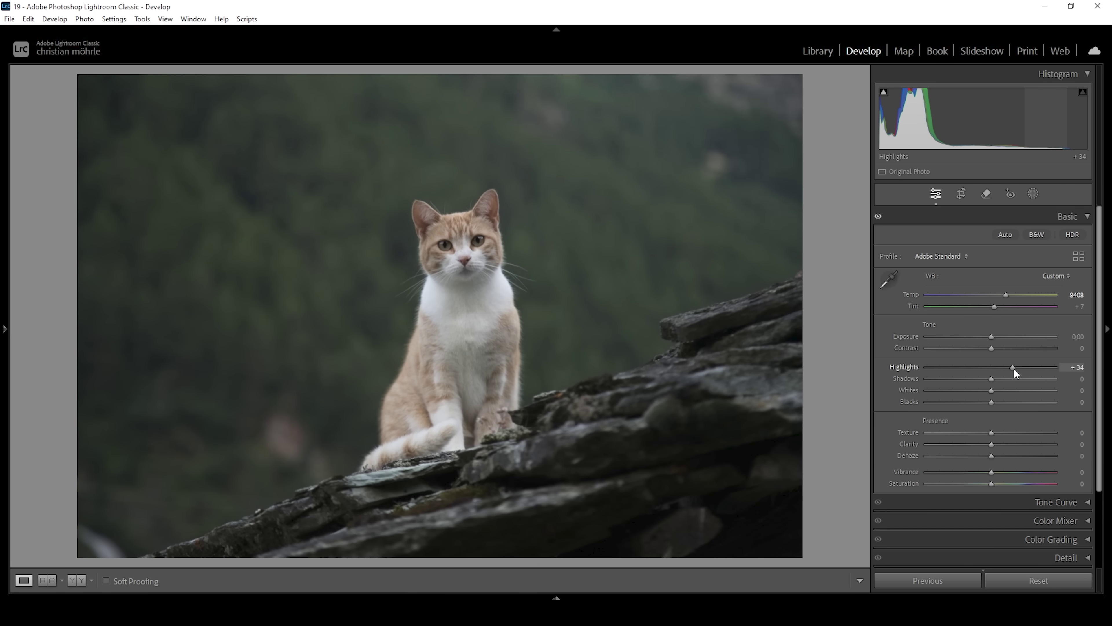
{"action": "left_click_drag", "start_coordinate": [993, 378], "coordinate": [1010, 375]}
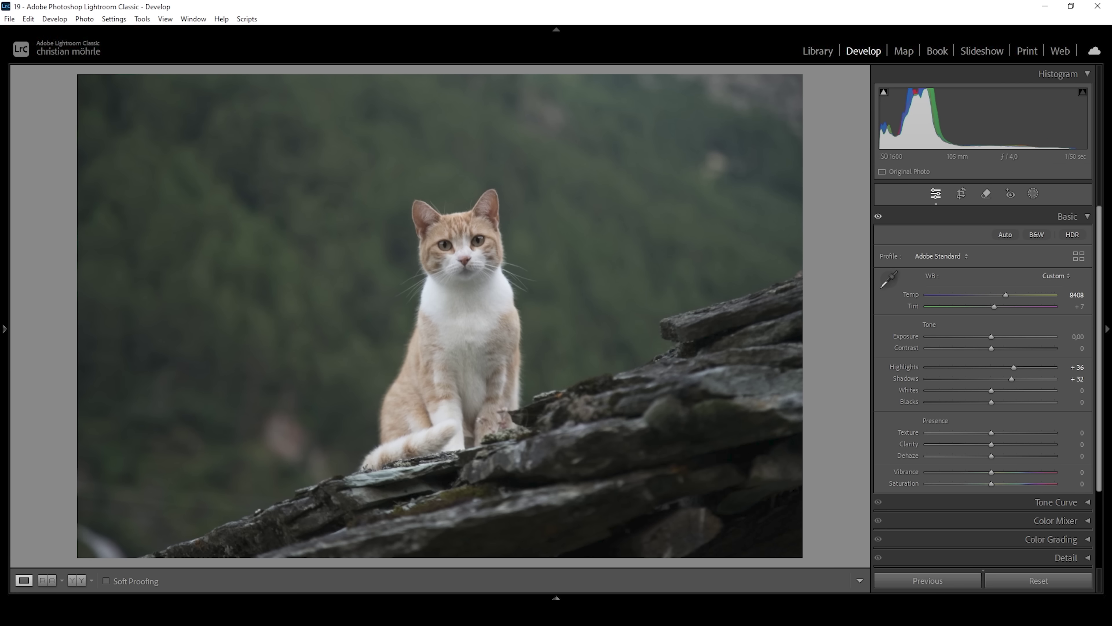
{"action": "left_click_drag", "start_coordinate": [997, 392], "coordinate": [1011, 392]}
{"action": "left_click", "coordinate": [1012, 391]}
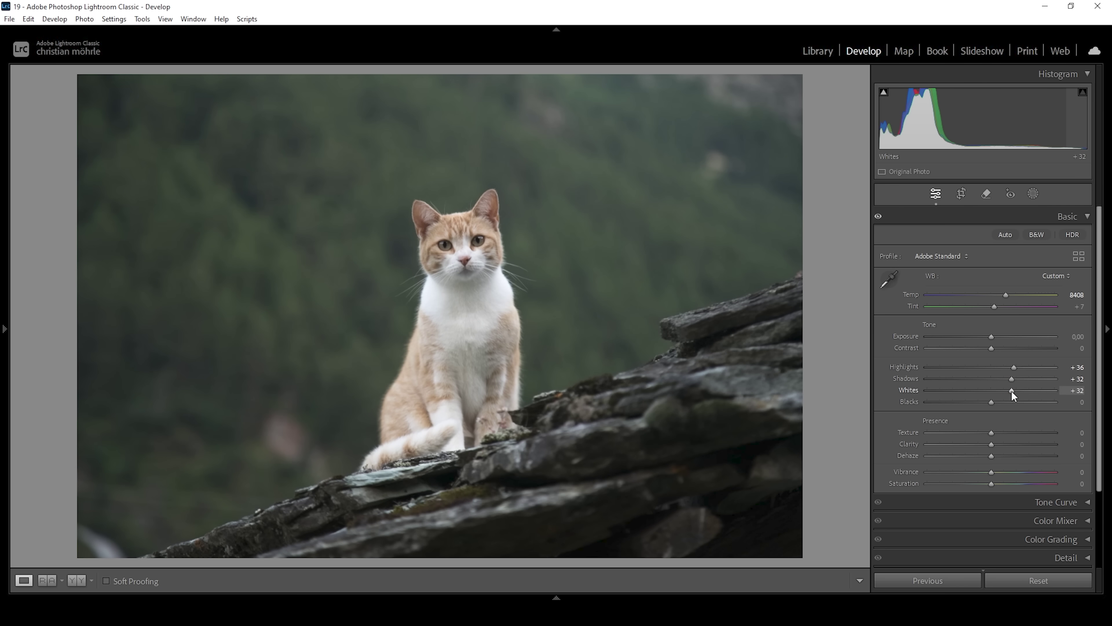
{"action": "left_click_drag", "start_coordinate": [992, 402], "coordinate": [1004, 403]}
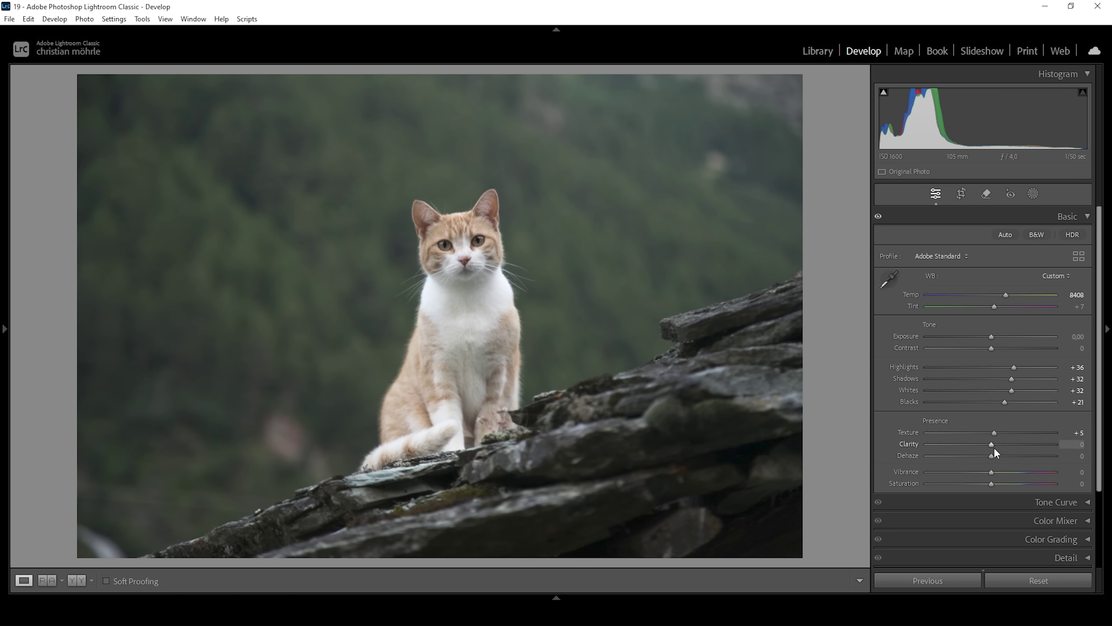
Set Texture to +5, Clarity to +6, Dehaze to −5 and Vibrance to +10, and compare the photo side by side with its original.
{"action": "left_click_drag", "start_coordinate": [991, 444], "coordinate": [994, 444]}
{"action": "left_click_drag", "start_coordinate": [992, 456], "coordinate": [988, 456]}
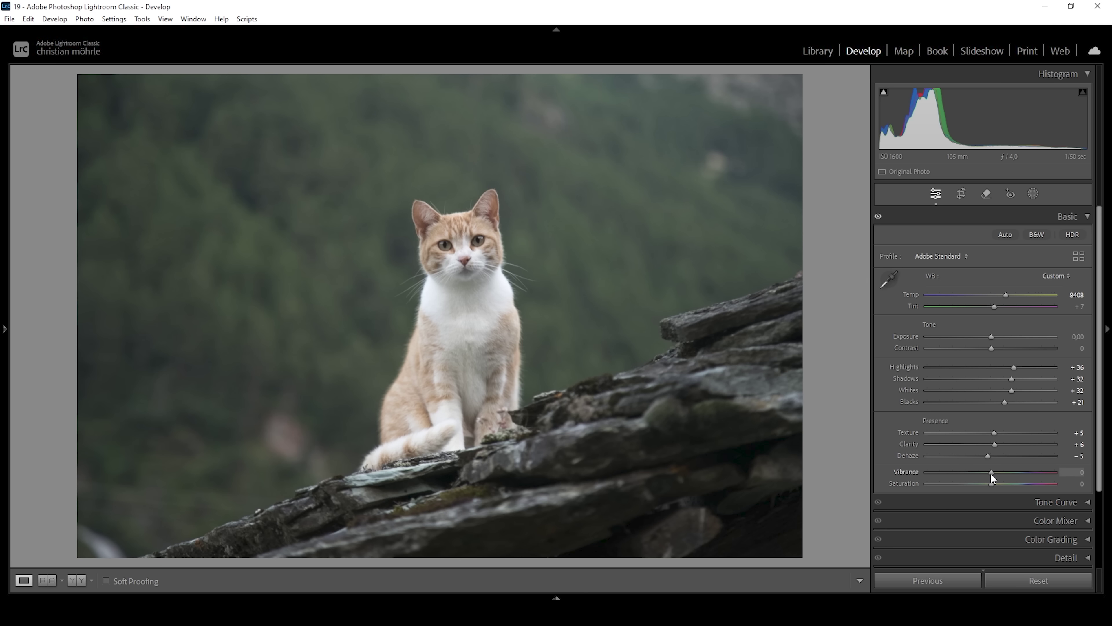
{"action": "left_click_drag", "start_coordinate": [991, 475], "coordinate": [994, 476]}
{"action": "left_click_drag", "start_coordinate": [997, 475], "coordinate": [997, 475]}
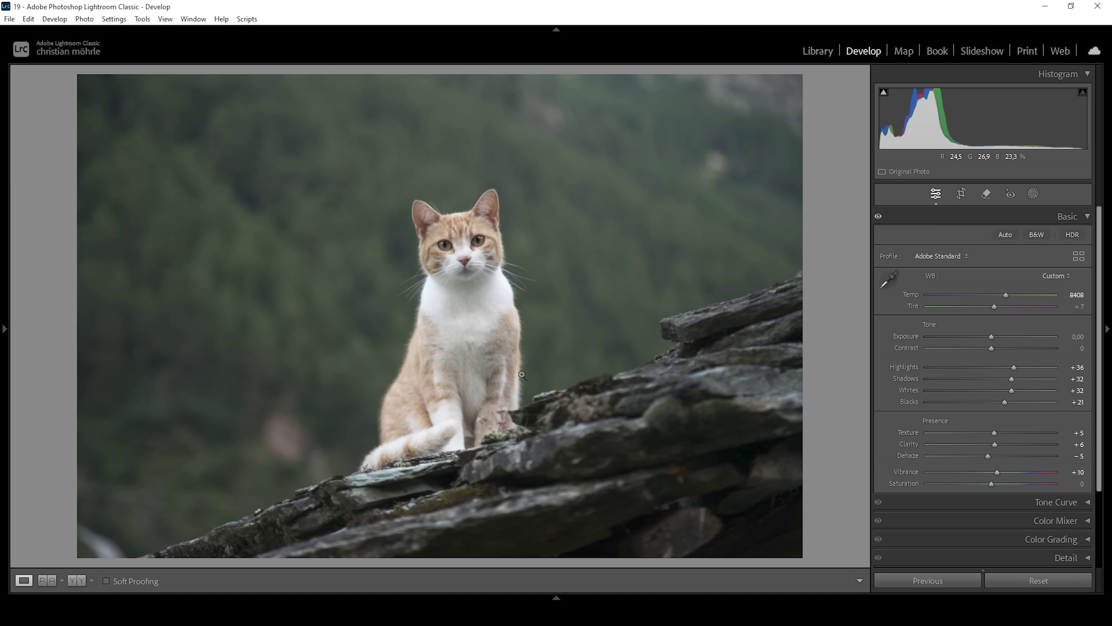
{"action": "left_click", "coordinate": [77, 580]}
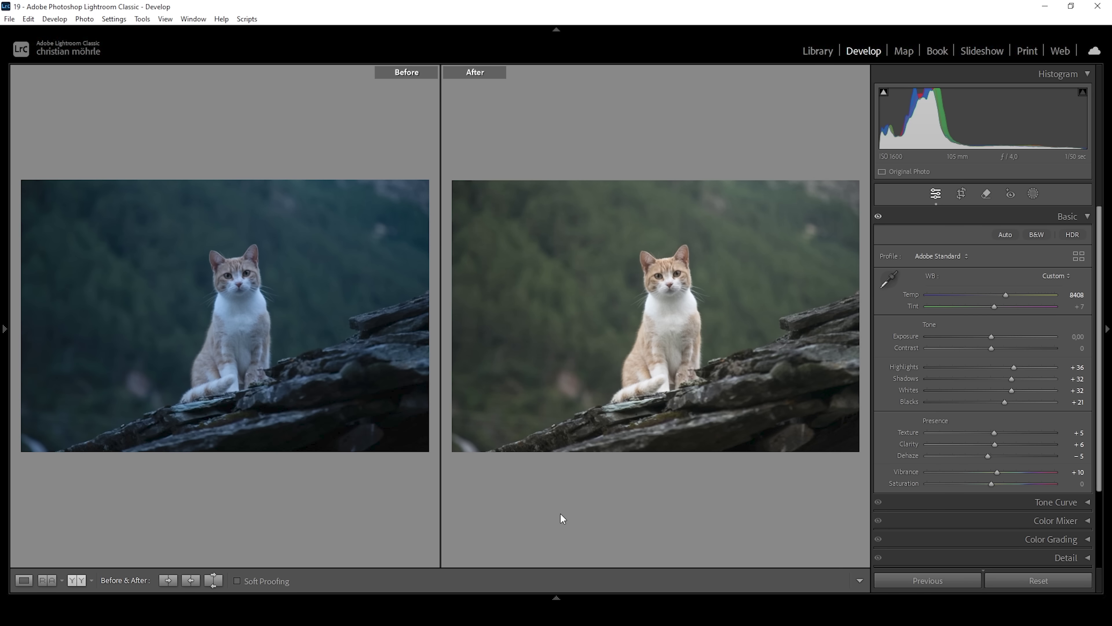
{"action": "left_click", "coordinate": [24, 581]}
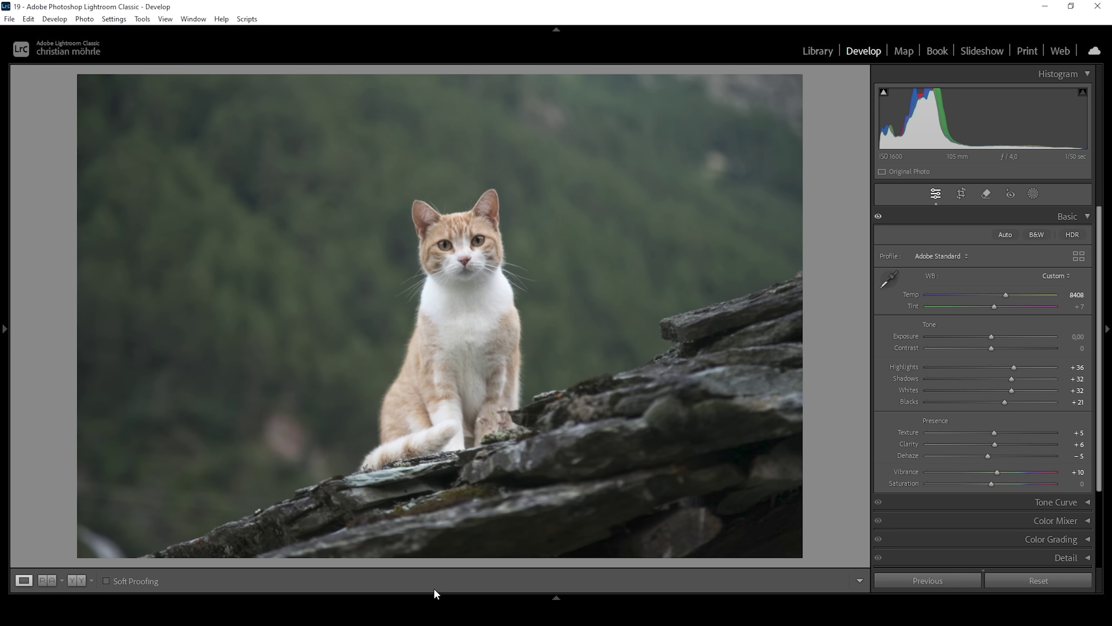
Mask the background and set its Exposure to −0.49, Contrast to −13, Shadows to −51, Whites to −49 and Blacks to −7.
{"action": "left_click", "coordinate": [1033, 195]}
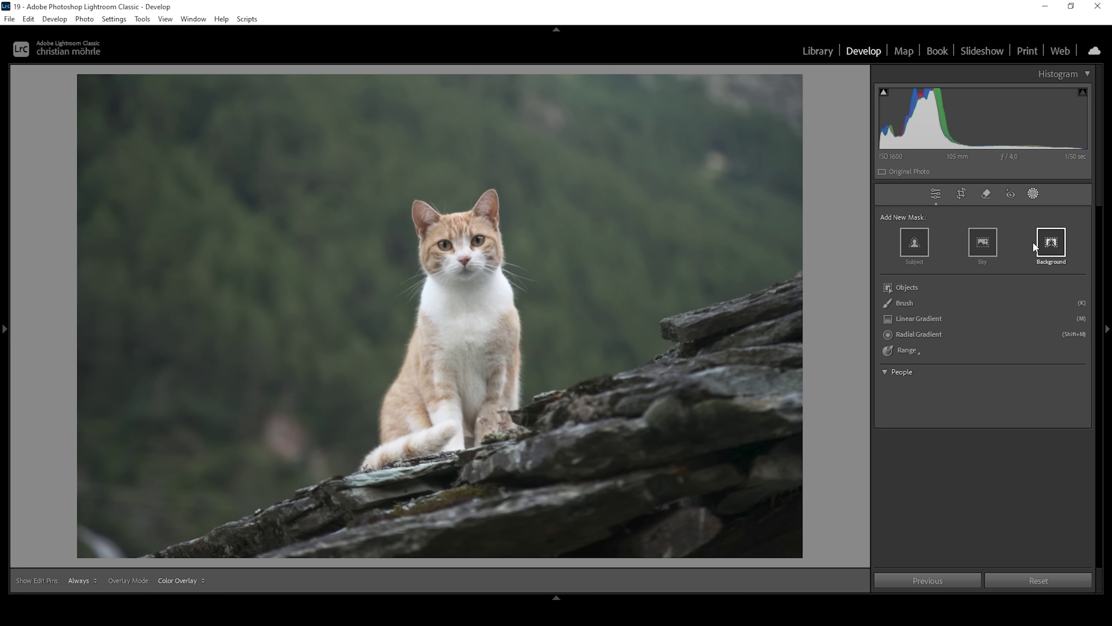
{"action": "left_click", "coordinate": [1051, 242]}
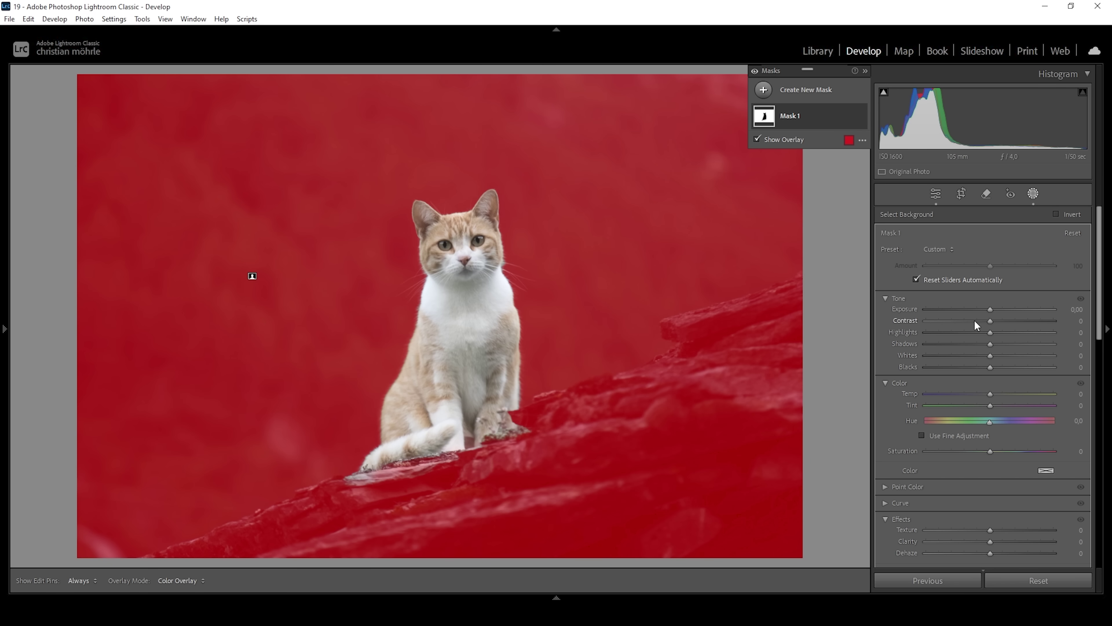
{"action": "left_click_drag", "start_coordinate": [989, 309], "coordinate": [981, 310]}
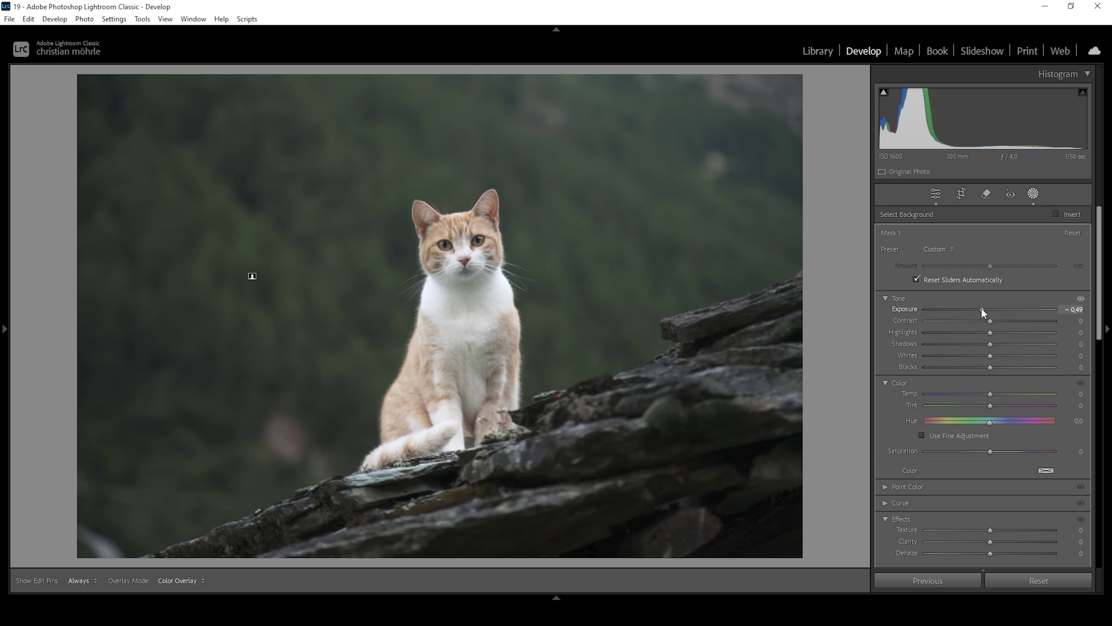
{"action": "left_click_drag", "start_coordinate": [983, 312], "coordinate": [980, 342]}
{"action": "left_click_drag", "start_coordinate": [979, 342], "coordinate": [955, 342]}
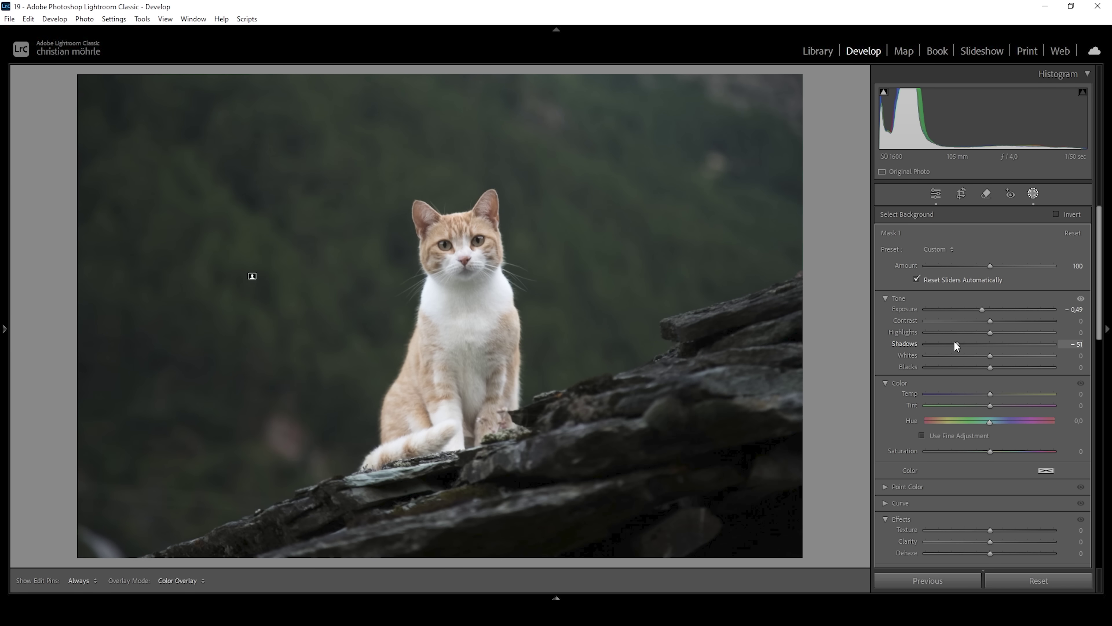
{"action": "mouse_move", "coordinate": [954, 341]}
{"action": "left_mouse_down"}
{"action": "mouse_move", "coordinate": [990, 357]}
{"action": "mouse_move", "coordinate": [963, 356]}
{"action": "left_mouse_up"}
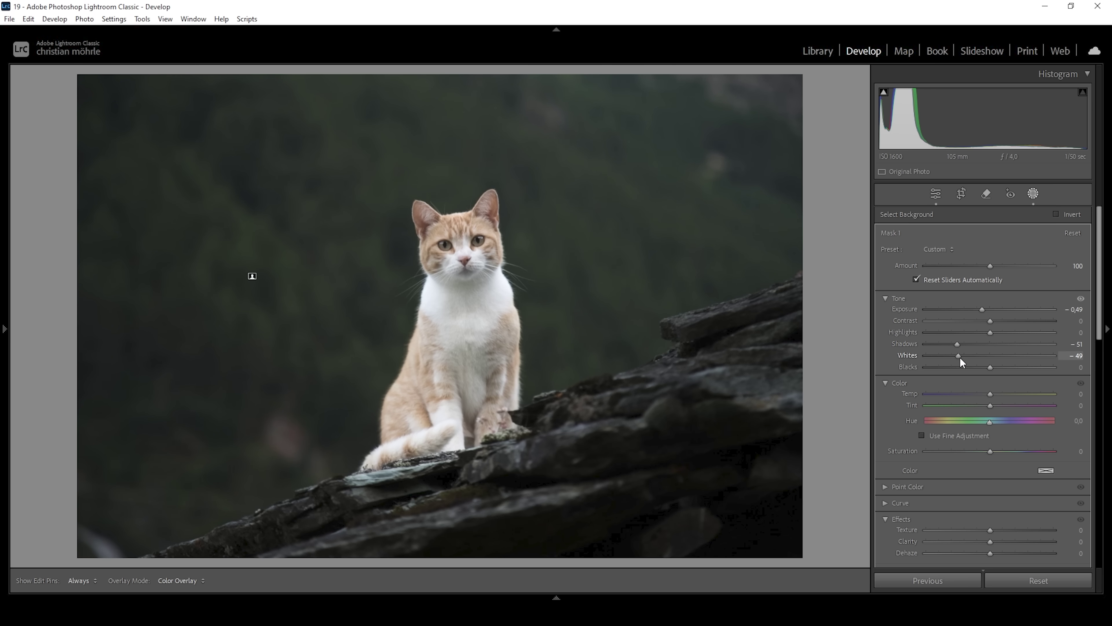
{"action": "left_click_drag", "start_coordinate": [959, 356], "coordinate": [984, 367]}
{"action": "left_click_drag", "start_coordinate": [991, 321], "coordinate": [978, 320]}
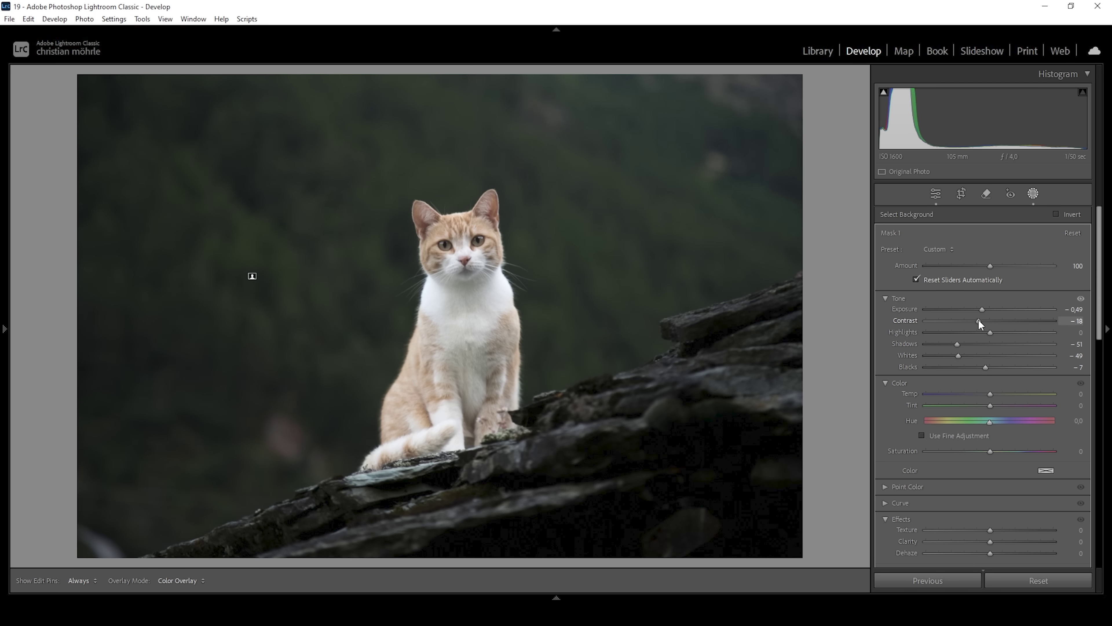
{"action": "left_click_drag", "start_coordinate": [980, 321], "coordinate": [980, 320]}
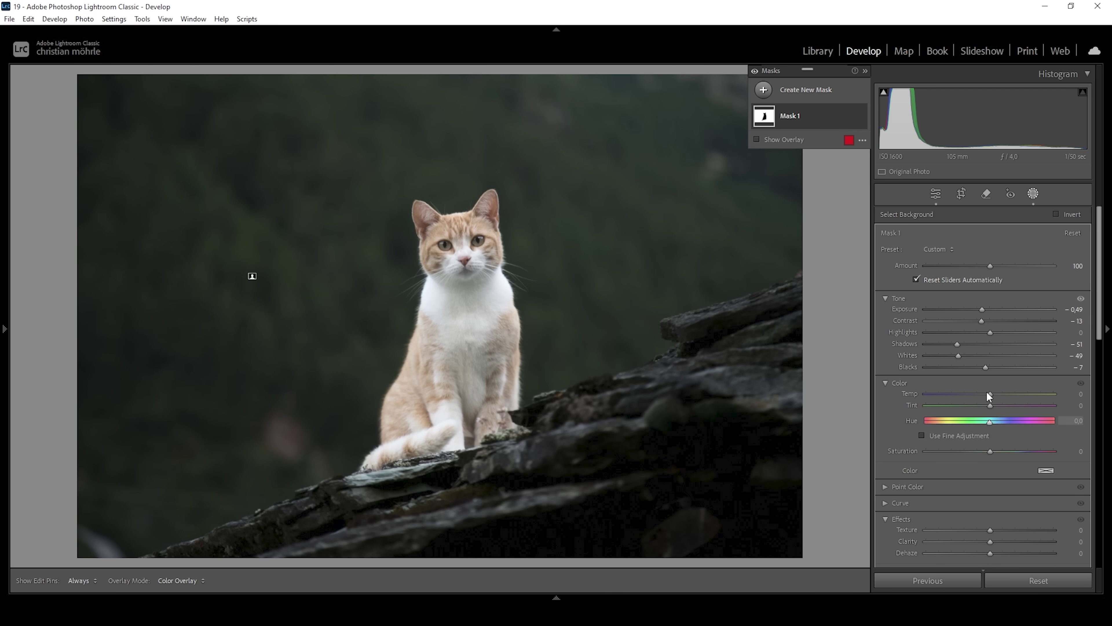
Cool the masked background to Temp −13 and raise its Saturation to 20.
{"action": "left_click_drag", "start_coordinate": [990, 394], "coordinate": [983, 394]}
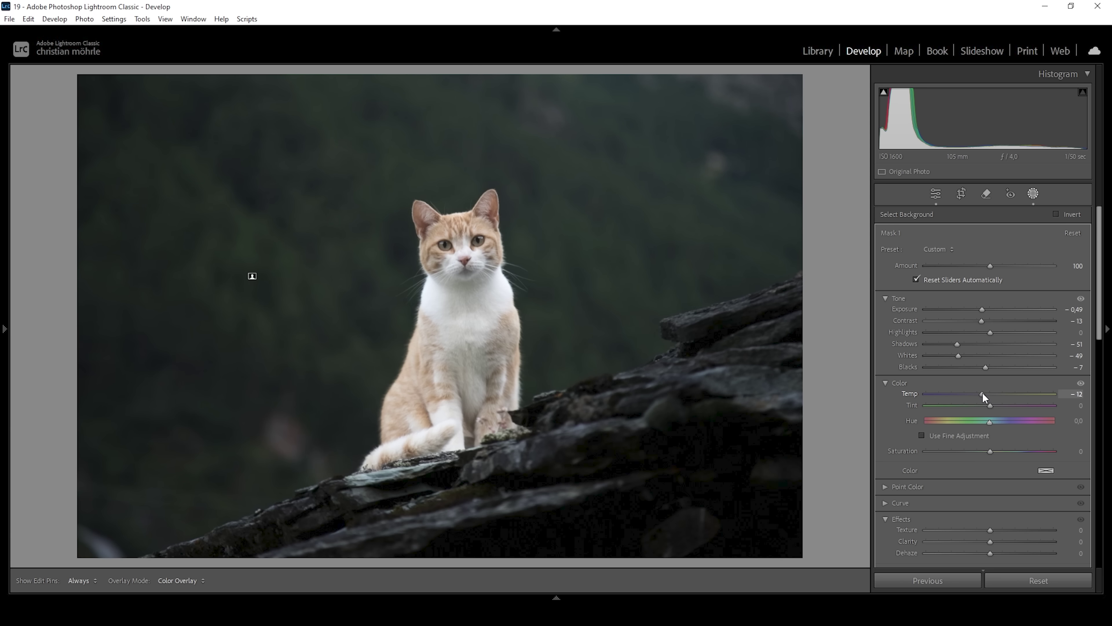
{"action": "left_click_drag", "start_coordinate": [983, 394], "coordinate": [982, 394]}
{"action": "left_click_drag", "start_coordinate": [982, 393], "coordinate": [982, 393]}
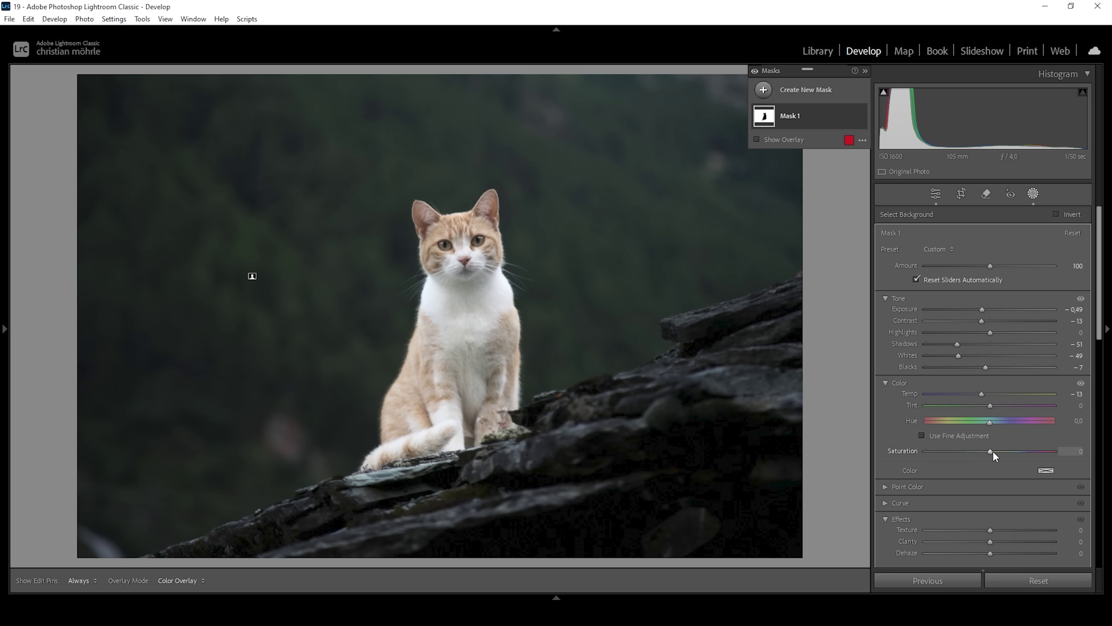
{"action": "left_click_drag", "start_coordinate": [990, 451], "coordinate": [994, 451]}
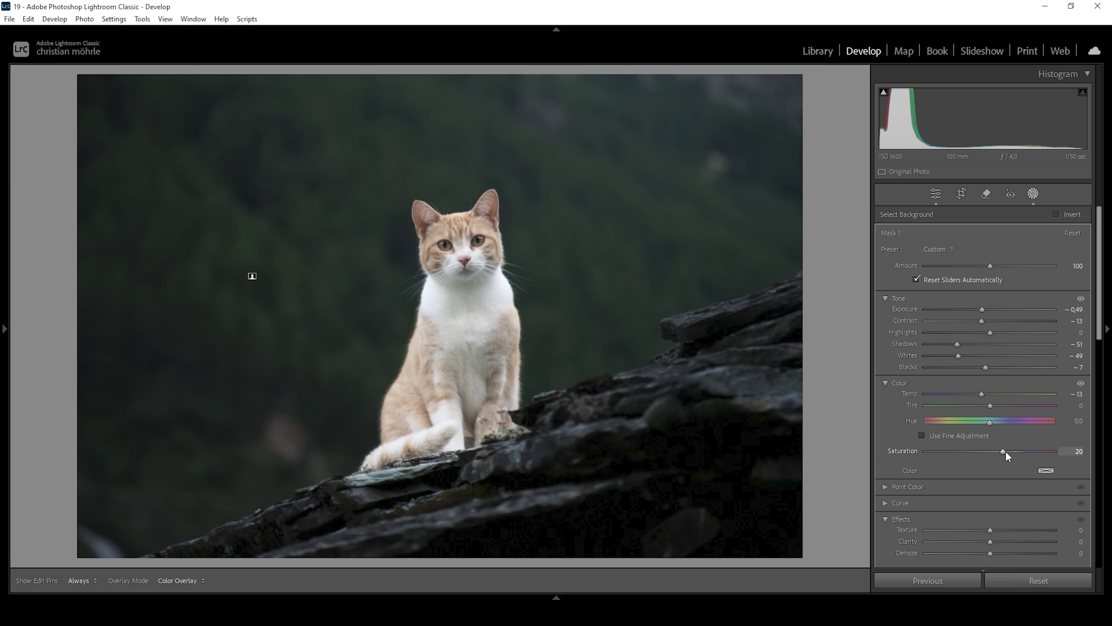
Soften the masked background with Texture at −9 and Clarity at −10.
{"action": "left_click_drag", "start_coordinate": [1005, 450], "coordinate": [983, 454]}
{"action": "scroll", "coordinate": [975, 452], "scroll_direction": "down", "scroll_amount": 2}
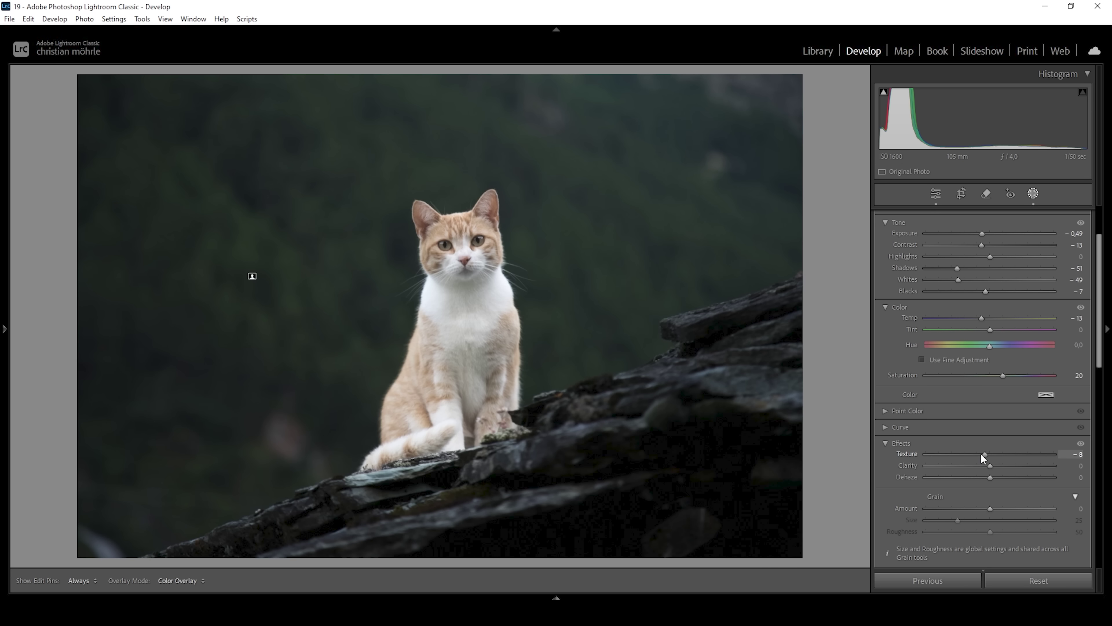
{"action": "left_click_drag", "start_coordinate": [981, 455], "coordinate": [982, 464]}
{"action": "left_click_drag", "start_coordinate": [983, 462], "coordinate": [983, 463]}
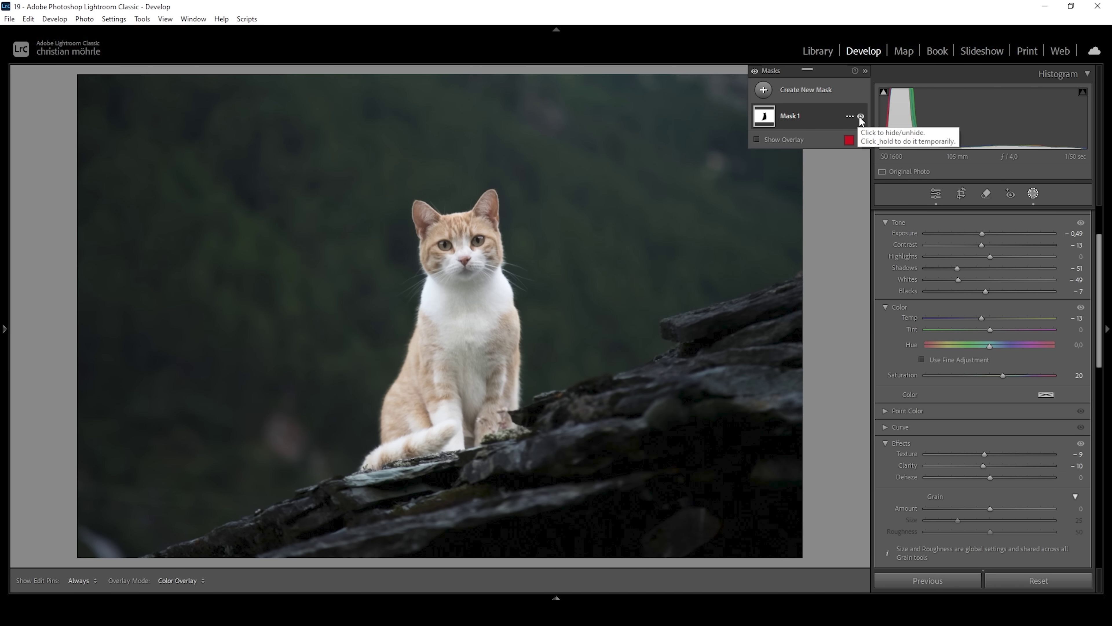
Hide and show the background mask twice to compare the photo with and without its adjustments.
{"action": "left_click", "coordinate": [860, 116]}
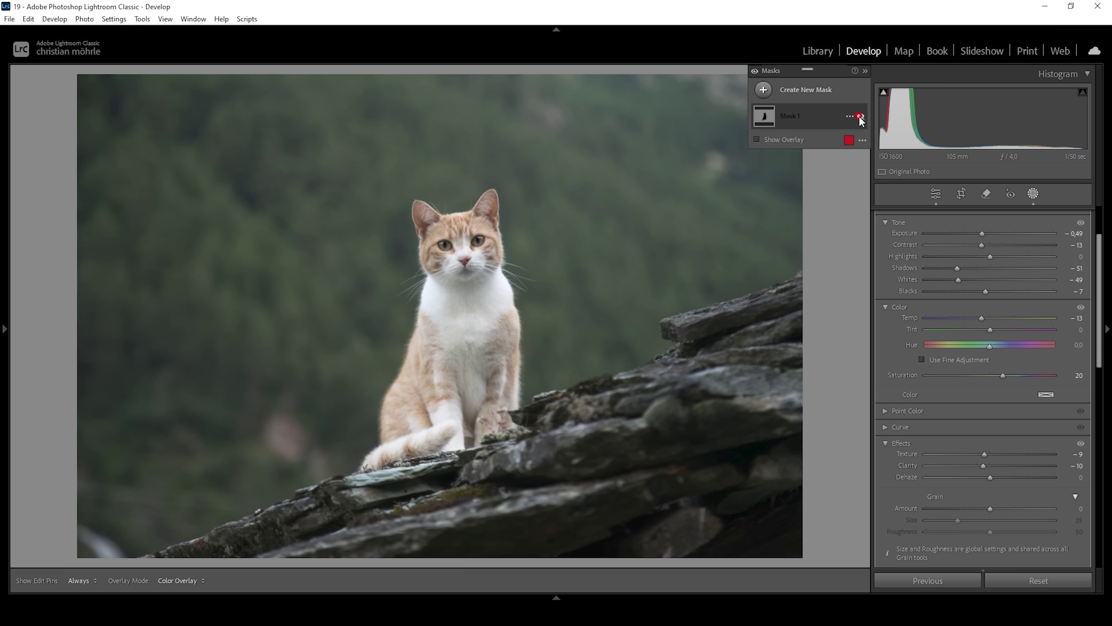
{"action": "left_click", "coordinate": [860, 115]}
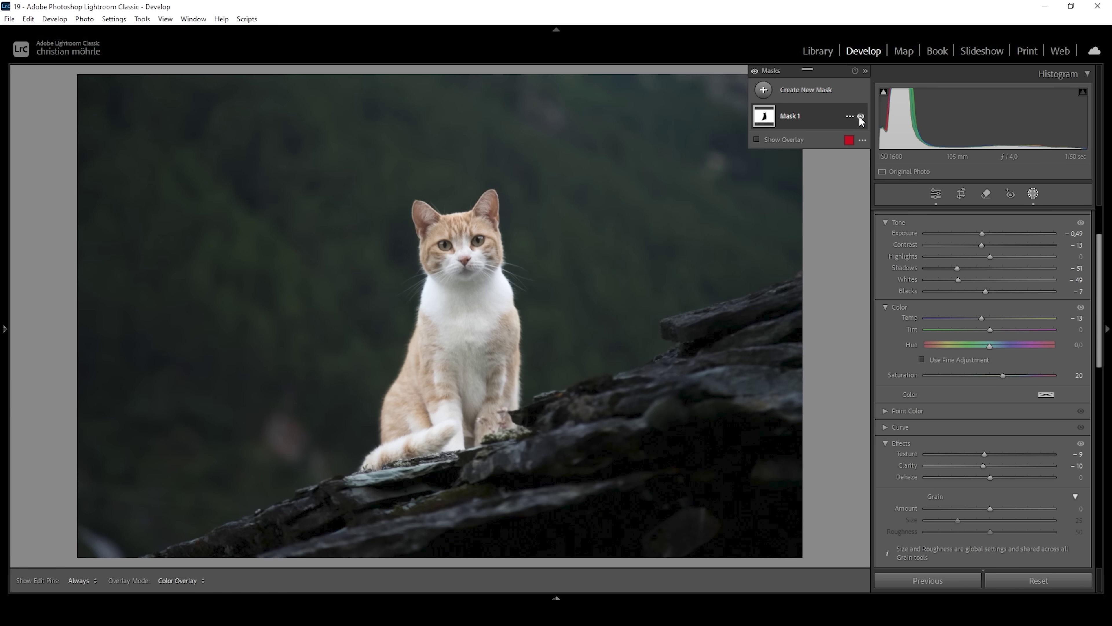
{"action": "left_click", "coordinate": [860, 117]}
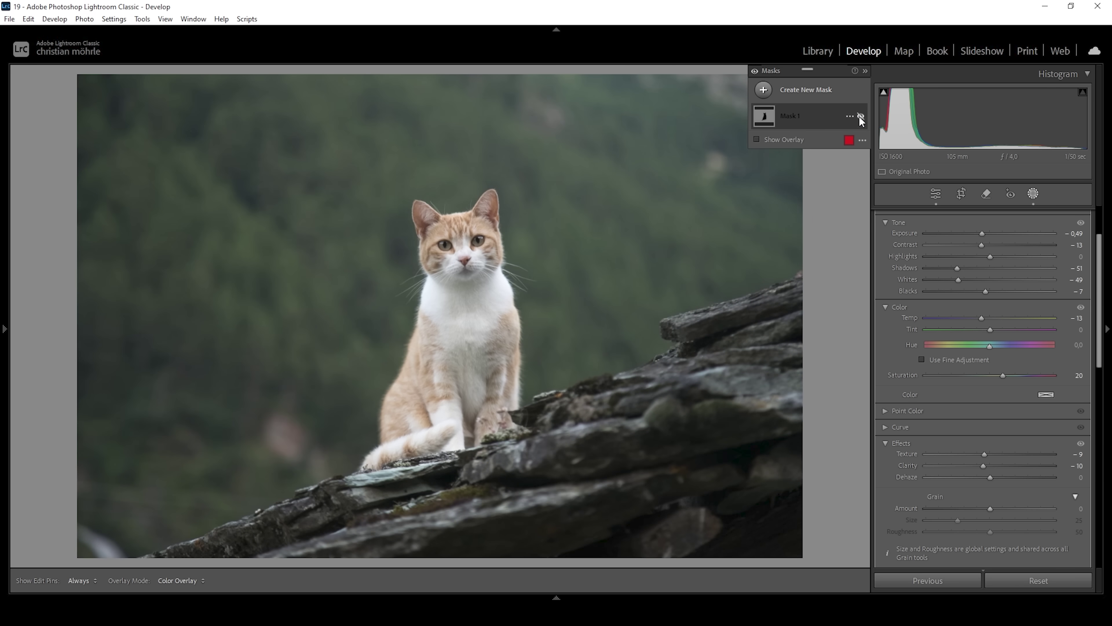
{"action": "left_click", "coordinate": [860, 116]}
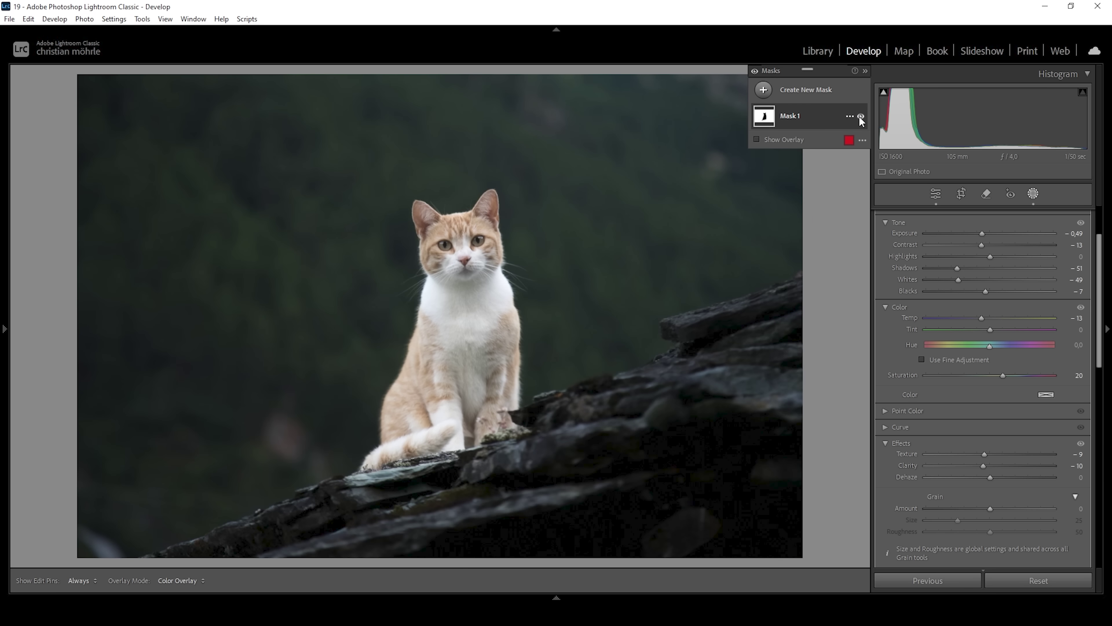
Create a second background mask and subtract a linear gradient angled along the rock slope to exclude the rocks.
{"action": "left_click", "coordinate": [764, 89]}
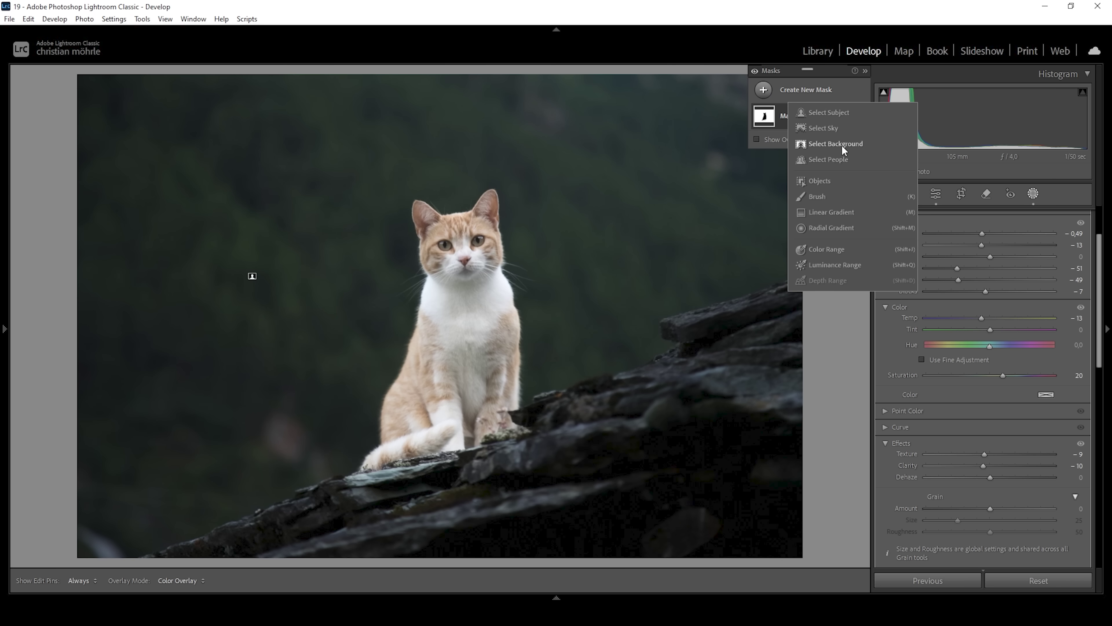
{"action": "left_click", "coordinate": [841, 144]}
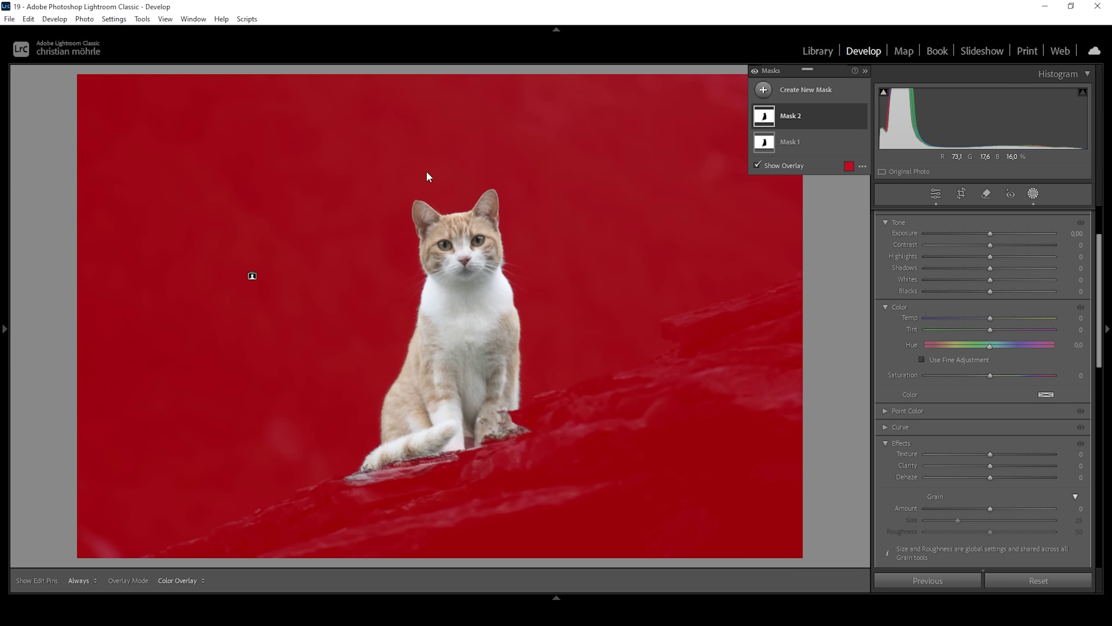
{"action": "left_click", "coordinate": [822, 115]}
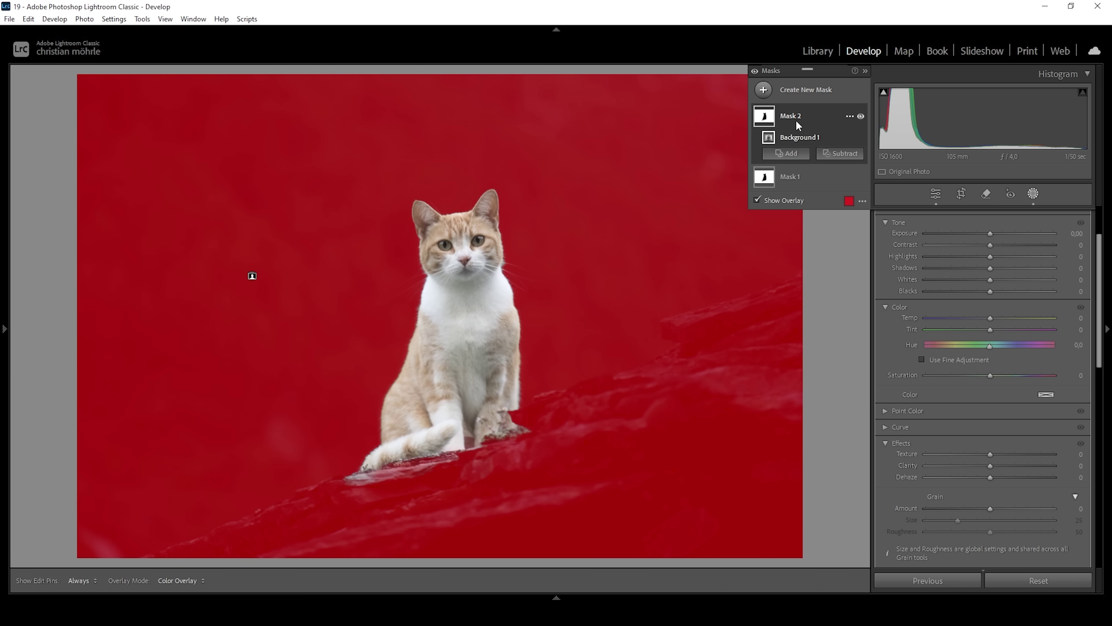
{"action": "left_click", "coordinate": [840, 155]}
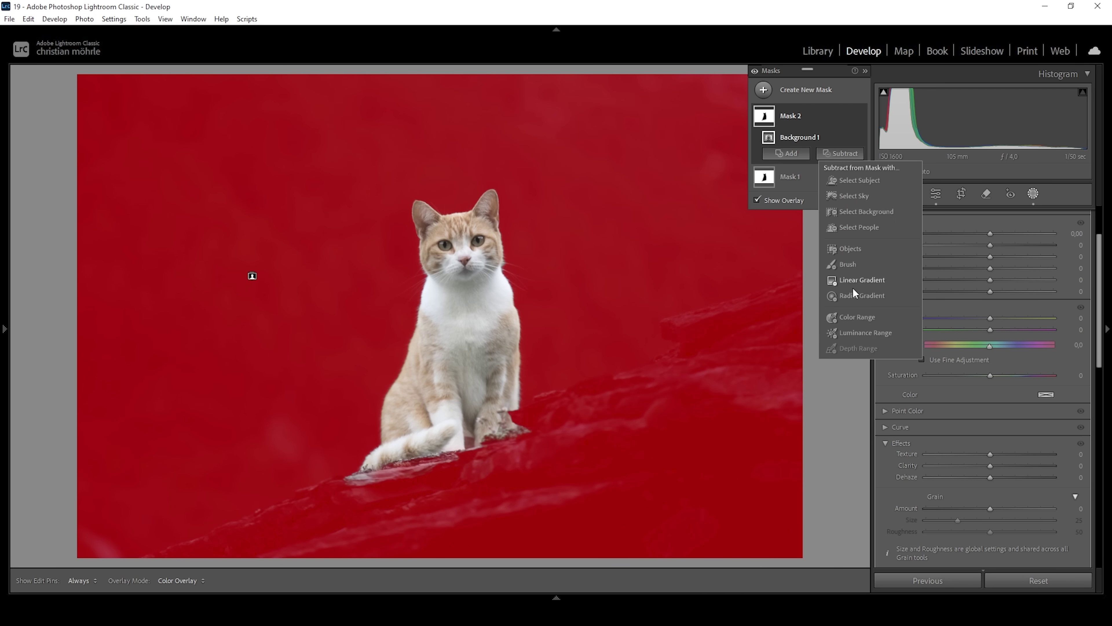
{"action": "left_click", "coordinate": [856, 281]}
{"action": "left_click_drag", "start_coordinate": [484, 511], "coordinate": [461, 451]}
{"action": "left_click_drag", "start_coordinate": [445, 411], "coordinate": [469, 461]}
Subtract another linear gradient from the second background mask, fading from the photo's upper right down to the cat's feet.
{"action": "left_click", "coordinate": [840, 169]}
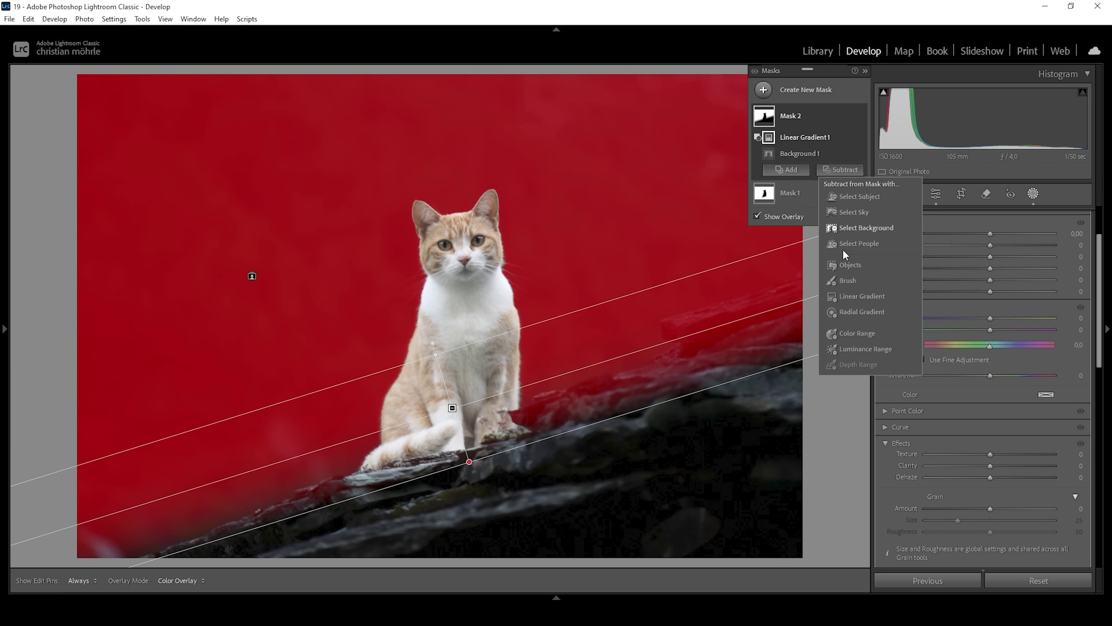
{"action": "left_click", "coordinate": [856, 296]}
{"action": "left_click_drag", "start_coordinate": [553, 101], "coordinate": [463, 456]}
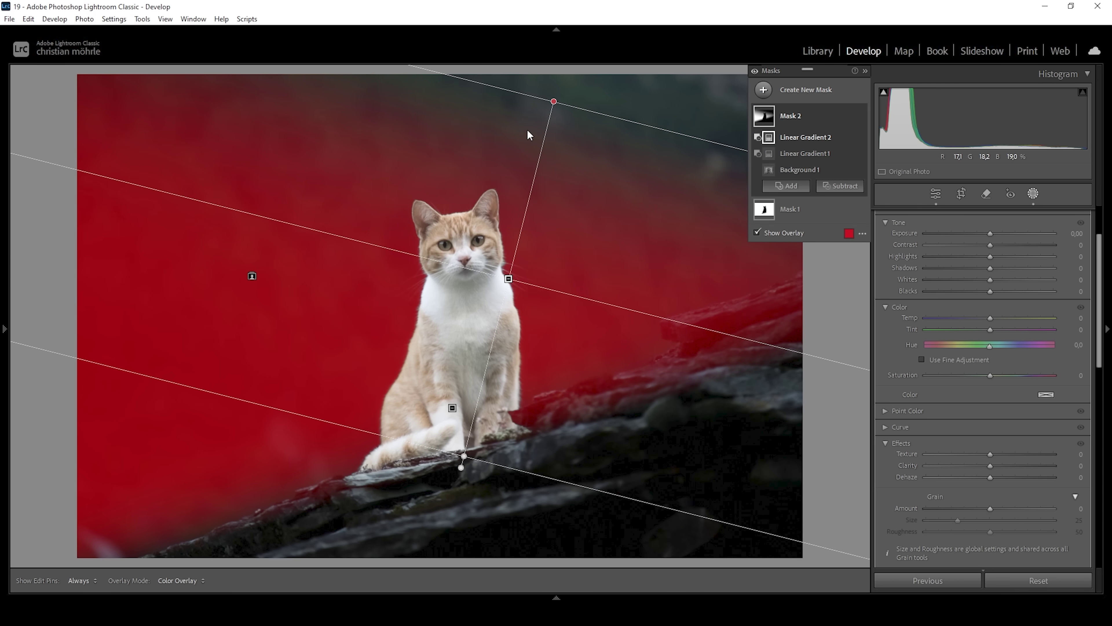
{"action": "mouse_move", "coordinate": [554, 103]}
{"action": "left_mouse_down"}
{"action": "mouse_move", "coordinate": [548, 152]}
{"action": "mouse_move", "coordinate": [574, 104]}
{"action": "mouse_move", "coordinate": [555, 93]}
{"action": "left_mouse_up"}
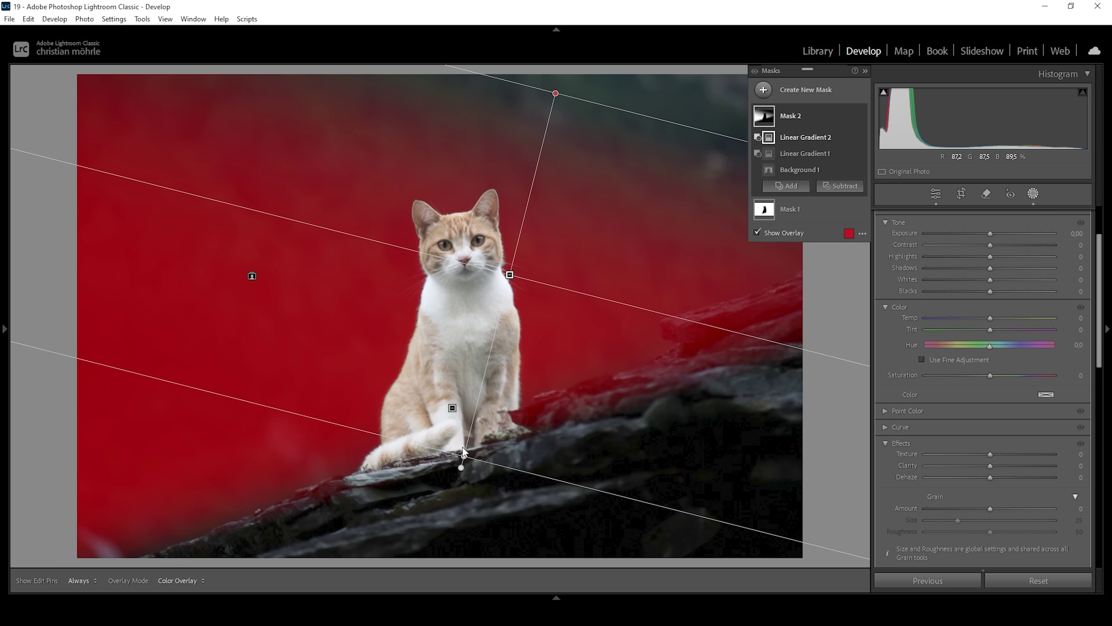
Extend the second subtracted gradient's fade to below the cat's feet and darken the second background mask with Exposure at −1,07.
{"action": "left_click_drag", "start_coordinate": [462, 457], "coordinate": [450, 512]}
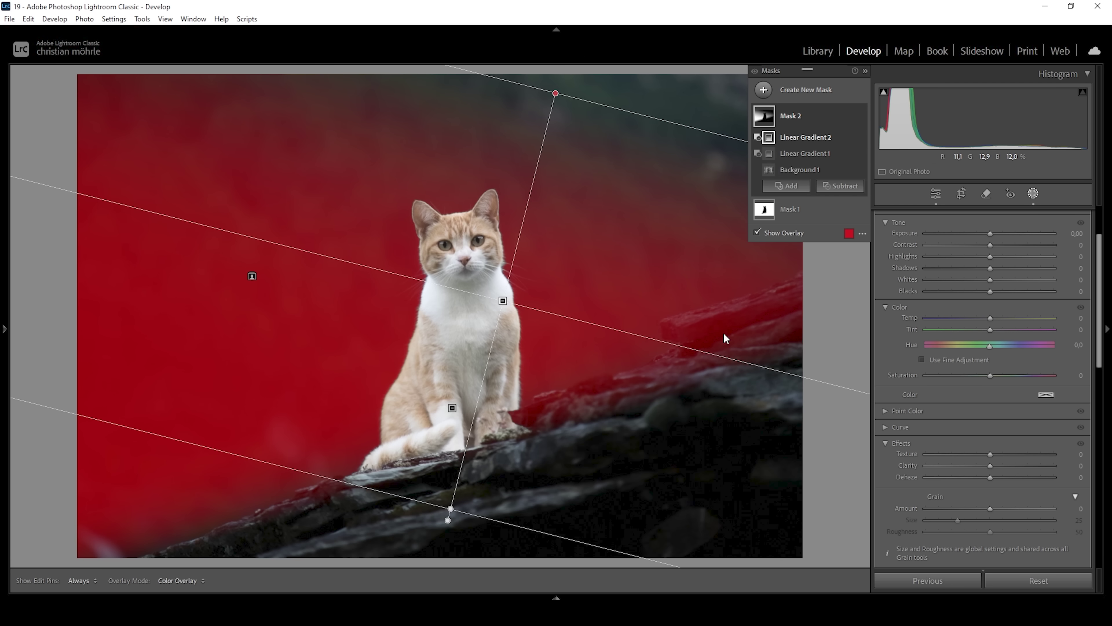
{"action": "left_click_drag", "start_coordinate": [987, 234], "coordinate": [954, 231]}
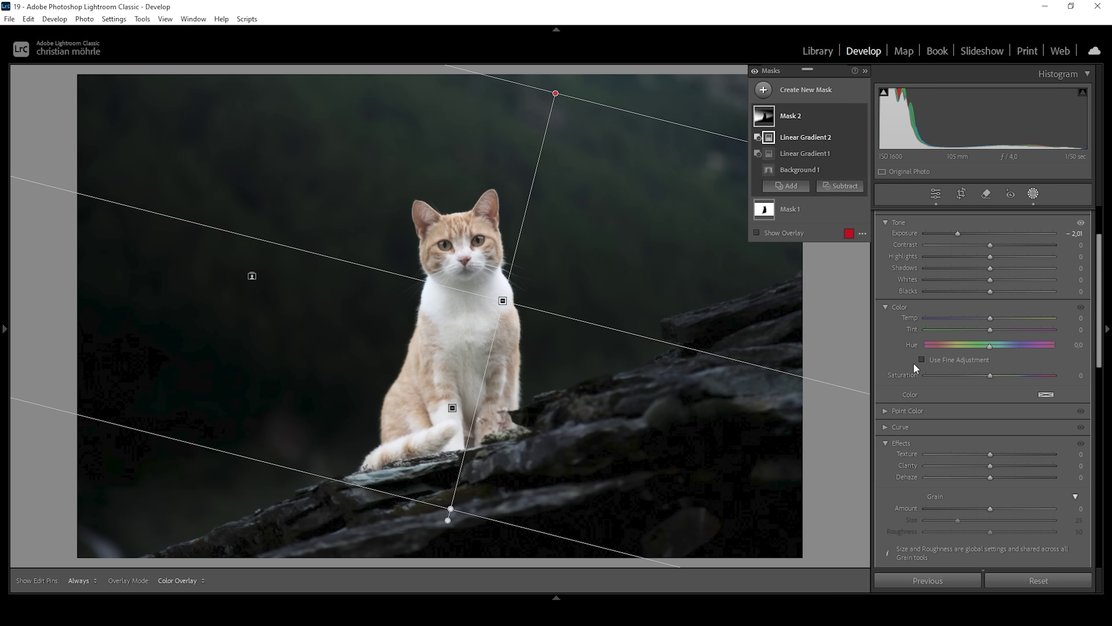
{"action": "key", "text": "ctrl+z"}
Create a subject mask of the cat and subtract the rock beneath its paws and tail with a brush.
{"action": "left_click", "coordinate": [764, 89]}
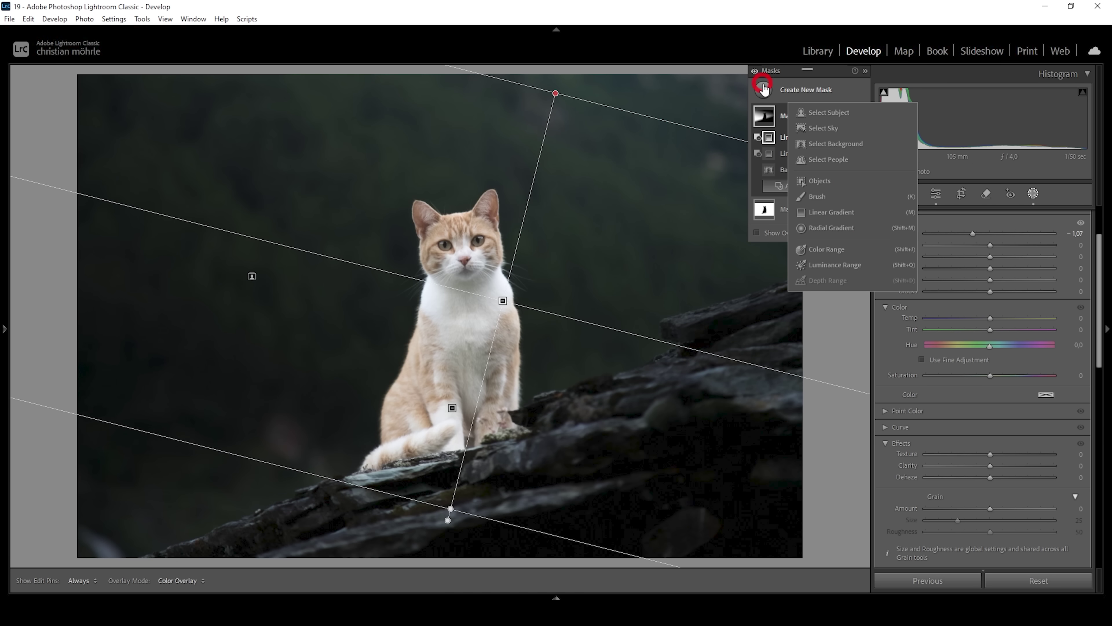
{"action": "left_click", "coordinate": [861, 111]}
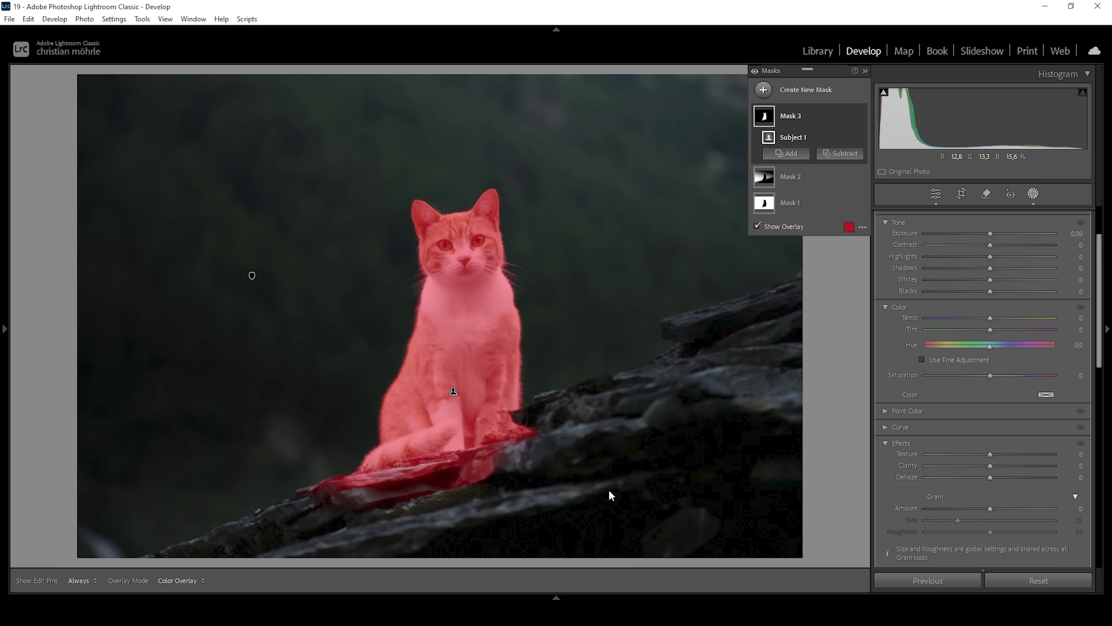
{"action": "left_click", "coordinate": [841, 154]}
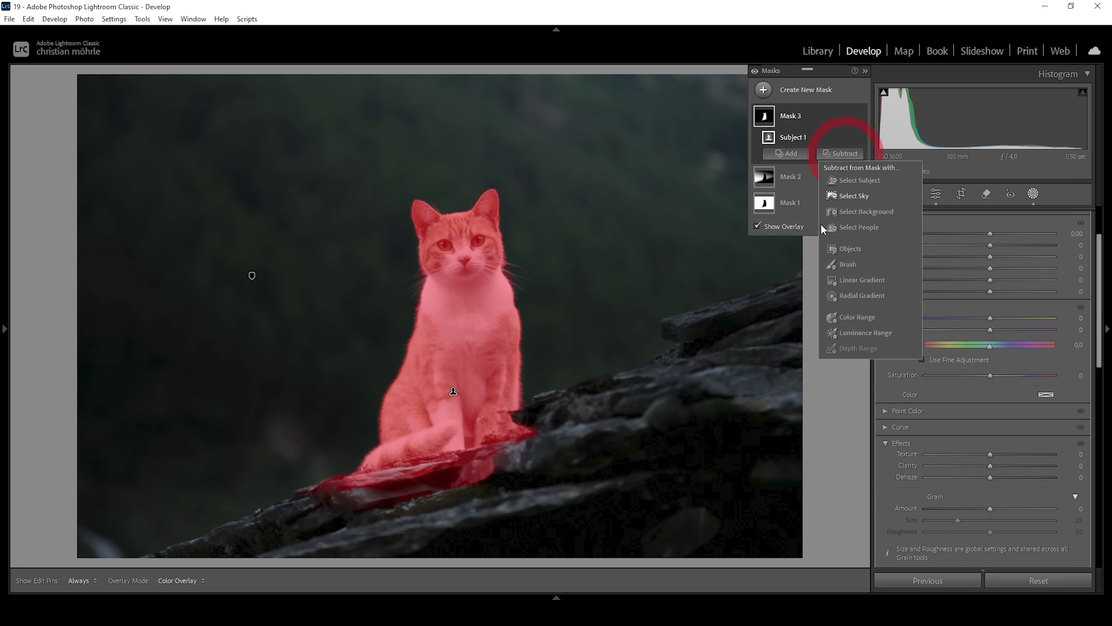
{"action": "left_click", "coordinate": [848, 264]}
{"action": "key", "text": "h"}
{"action": "mouse_move", "coordinate": [324, 501]}
{"action": "left_mouse_down"}
{"action": "mouse_move", "coordinate": [399, 491]}
{"action": "mouse_move", "coordinate": [305, 490]}
{"action": "mouse_move", "coordinate": [542, 447]}
{"action": "mouse_move", "coordinate": [410, 472]}
{"action": "left_mouse_up"}
{"action": "key", "text": "h"}
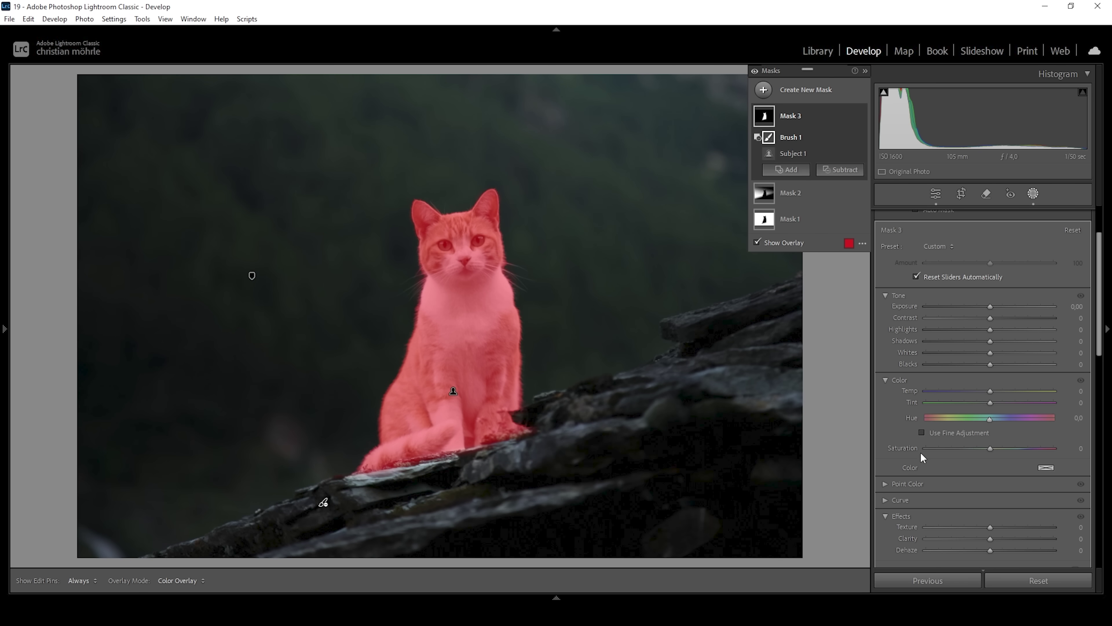
Warm and sharpen the cat mask with Temp at 5, Saturation at 29, Texture at 7 and Clarity at 6.
{"action": "left_click", "coordinate": [990, 389]}
{"action": "left_click_drag", "start_coordinate": [993, 389], "coordinate": [992, 390]}
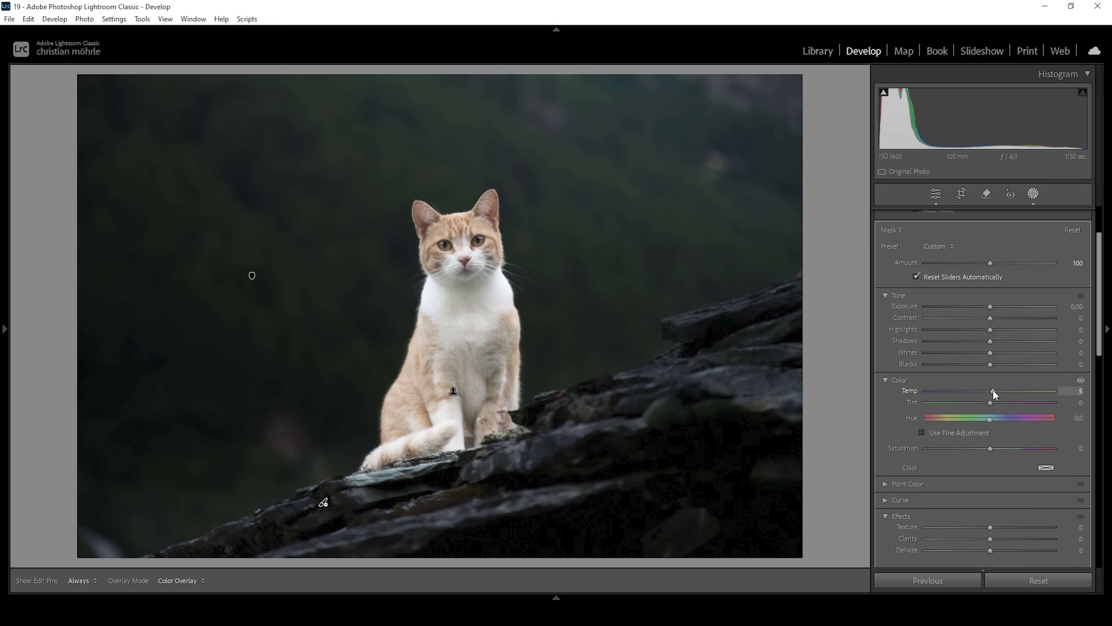
{"action": "left_click_drag", "start_coordinate": [990, 448], "coordinate": [1007, 449]}
{"action": "mouse_move", "coordinate": [1007, 447]}
{"action": "left_mouse_down"}
{"action": "mouse_move", "coordinate": [994, 448]}
{"action": "mouse_move", "coordinate": [996, 464]}
{"action": "left_mouse_up"}
{"action": "scroll", "coordinate": [1010, 397], "scroll_direction": "down", "scroll_amount": 3}
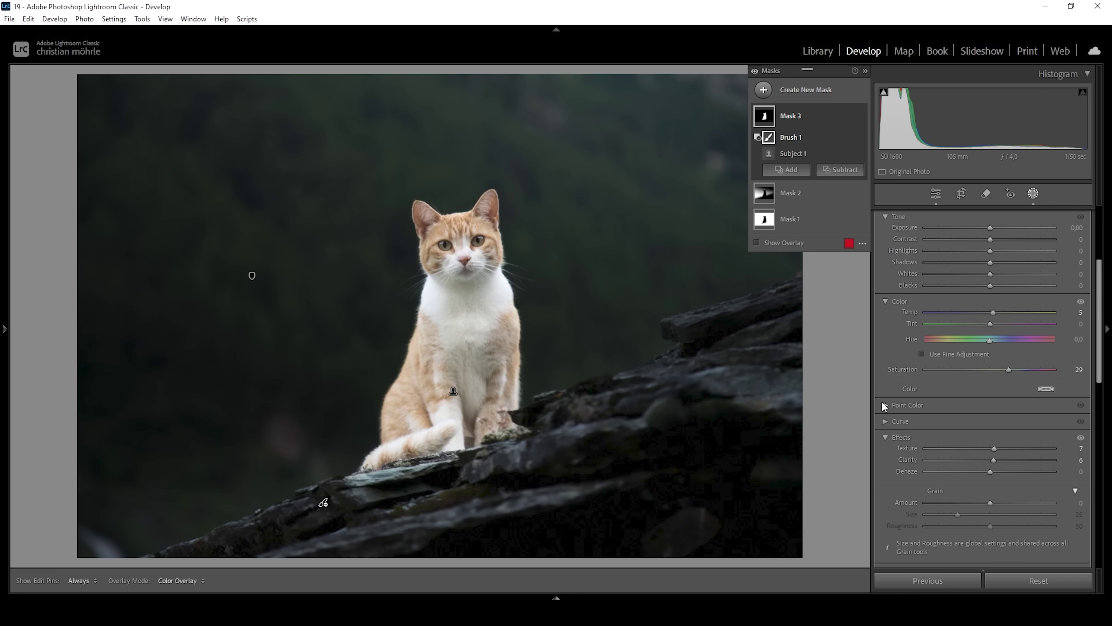
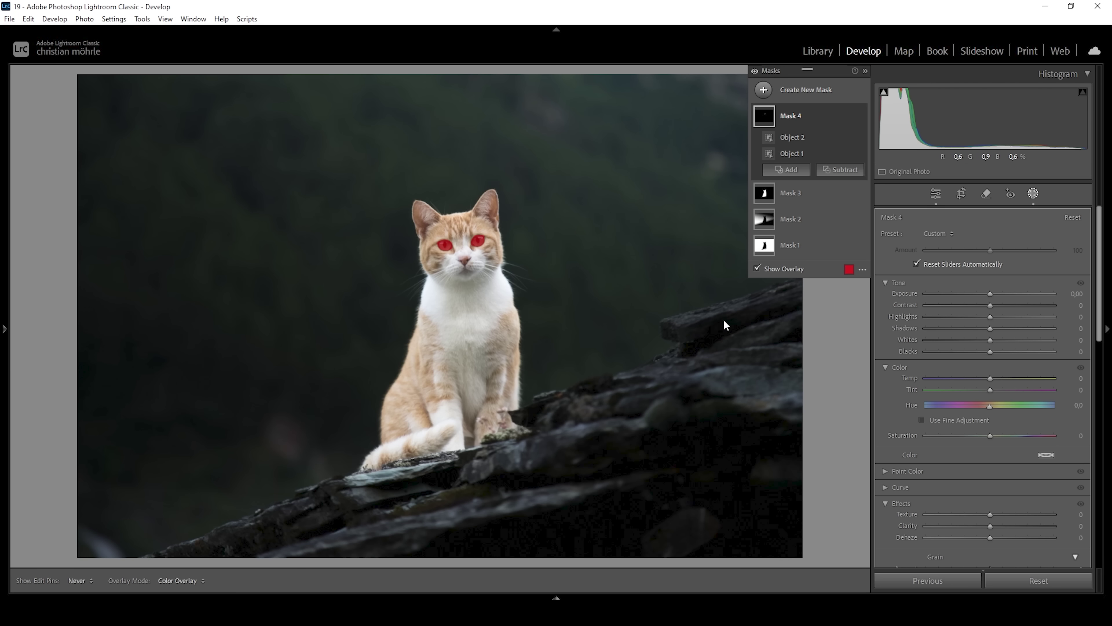
Brighten the masked eyes with Exposure at 0,60, Contrast at 14, Whites at 51 and Clarity at 28.
{"action": "left_click_drag", "start_coordinate": [989, 292], "coordinate": [999, 294]}
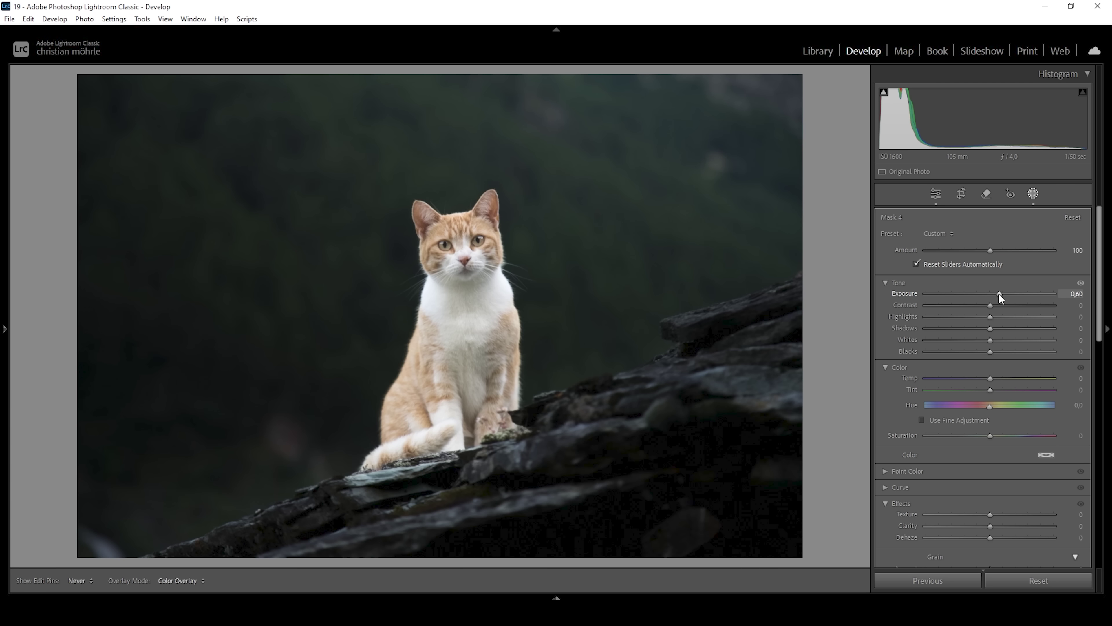
{"action": "left_click_drag", "start_coordinate": [991, 305], "coordinate": [1024, 340]}
{"action": "scroll", "coordinate": [1012, 421], "scroll_direction": "down", "scroll_amount": 3}
{"action": "left_click_drag", "start_coordinate": [991, 450], "coordinate": [1007, 450]}
{"action": "scroll", "coordinate": [983, 394], "scroll_direction": "up", "scroll_amount": 3}
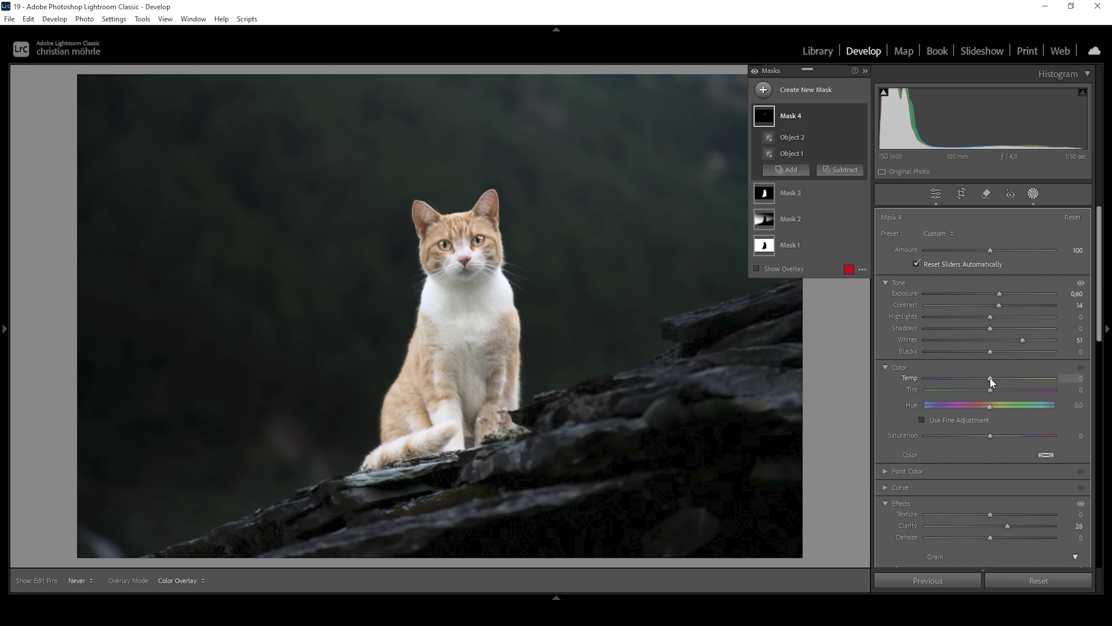
Shift the masked eyes' color with Temp at −29, Tint at −54 and Saturation at −22.
{"action": "left_click_drag", "start_coordinate": [990, 377], "coordinate": [985, 378]}
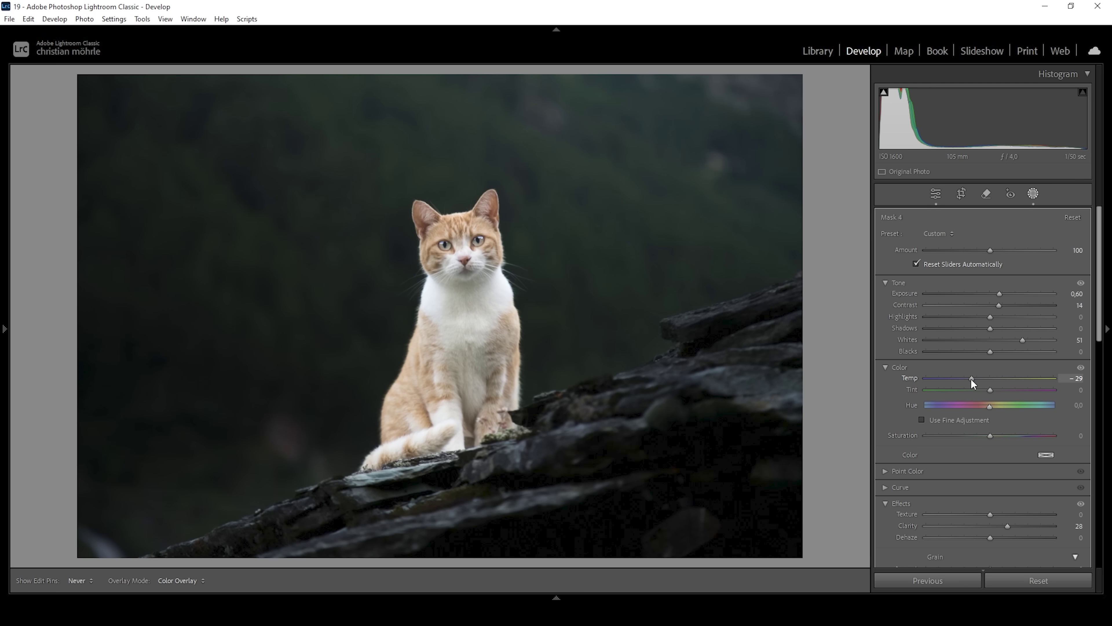
{"action": "mouse_move", "coordinate": [971, 383]}
{"action": "left_mouse_down"}
{"action": "mouse_move", "coordinate": [984, 389]}
{"action": "mouse_move", "coordinate": [959, 390]}
{"action": "left_mouse_up"}
{"action": "left_click_drag", "start_coordinate": [956, 390], "coordinate": [956, 390]}
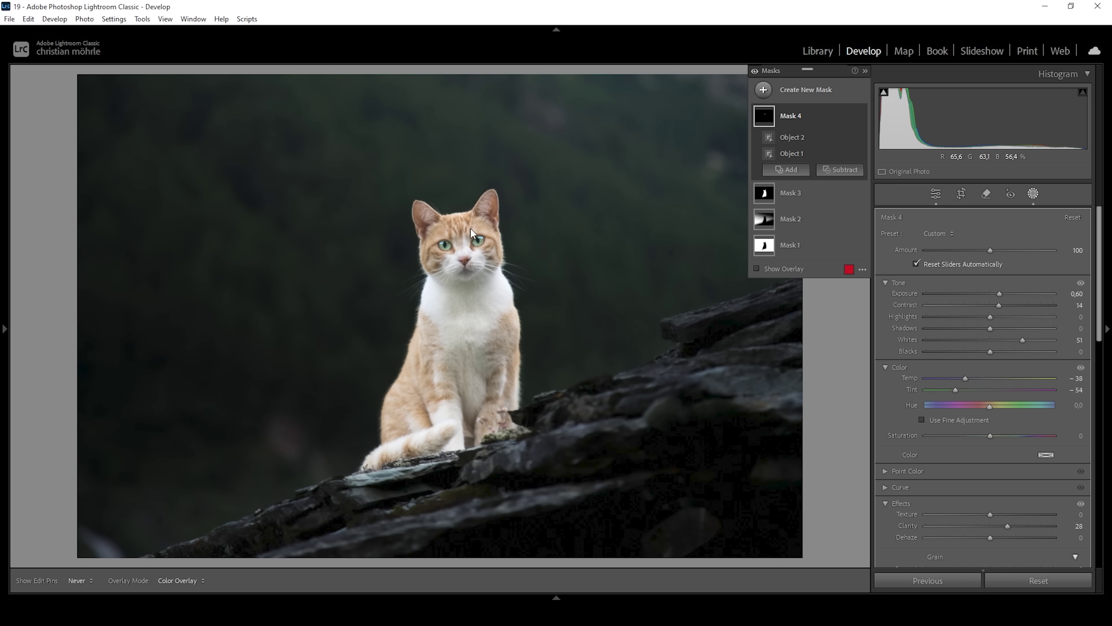
{"action": "left_click_drag", "start_coordinate": [990, 435], "coordinate": [979, 435]}
{"action": "left_click_drag", "start_coordinate": [964, 377], "coordinate": [967, 376]}
Create a linear gradient mask covering the rocks along their slope and subtract the cat with a subject selection.
{"action": "left_click", "coordinate": [764, 91]}
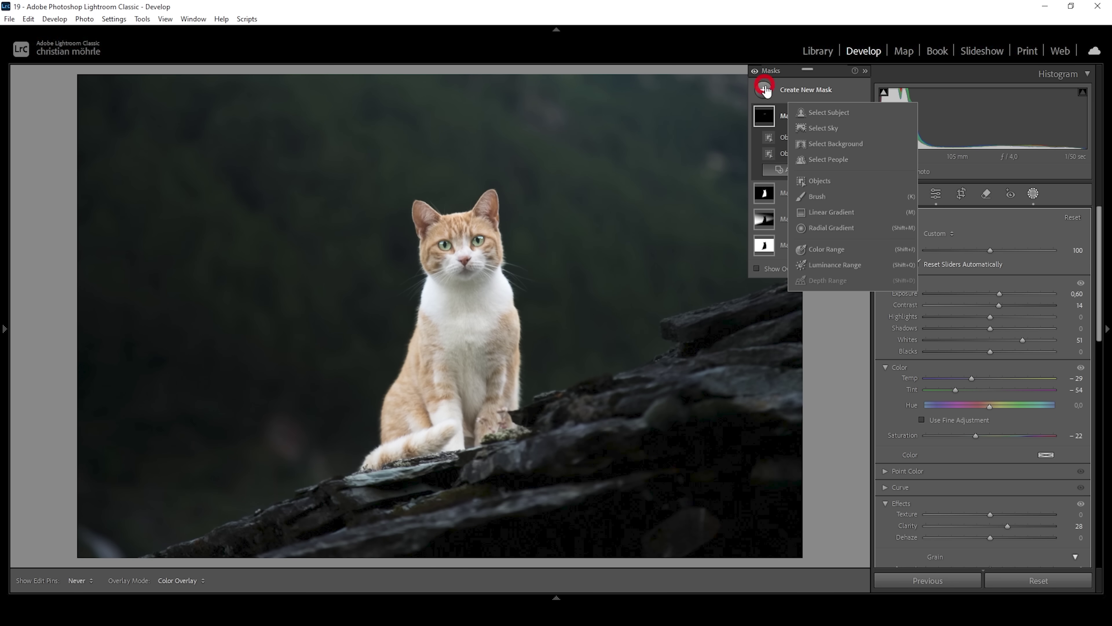
{"action": "left_click", "coordinate": [824, 212]}
{"action": "left_click_drag", "start_coordinate": [497, 487], "coordinate": [457, 387]}
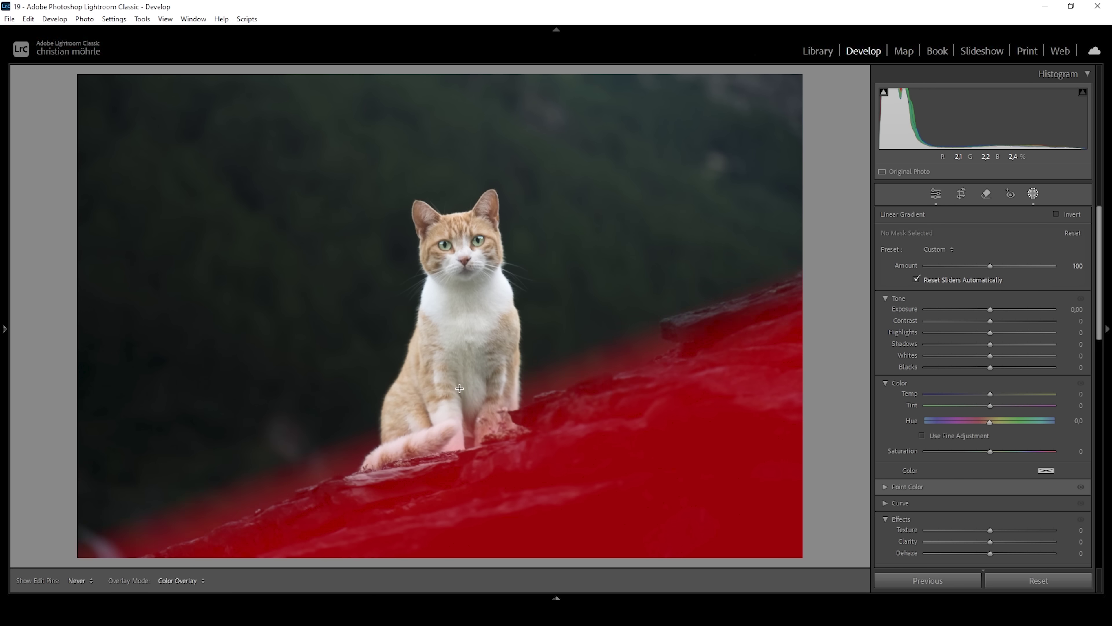
{"action": "left_click", "coordinate": [852, 153]}
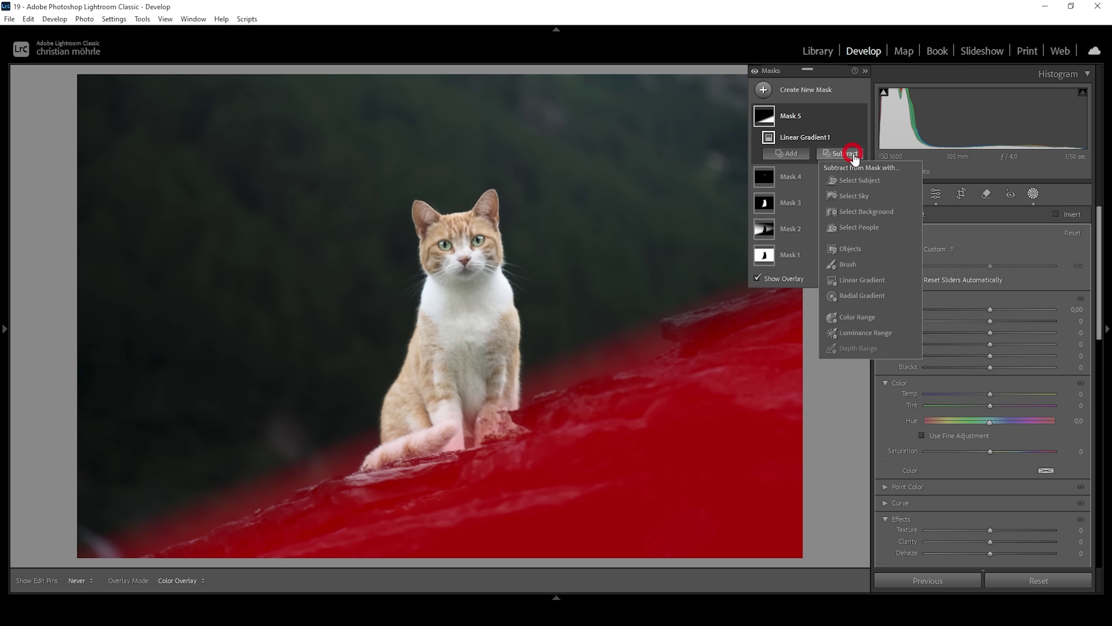
{"action": "left_click", "coordinate": [869, 181]}
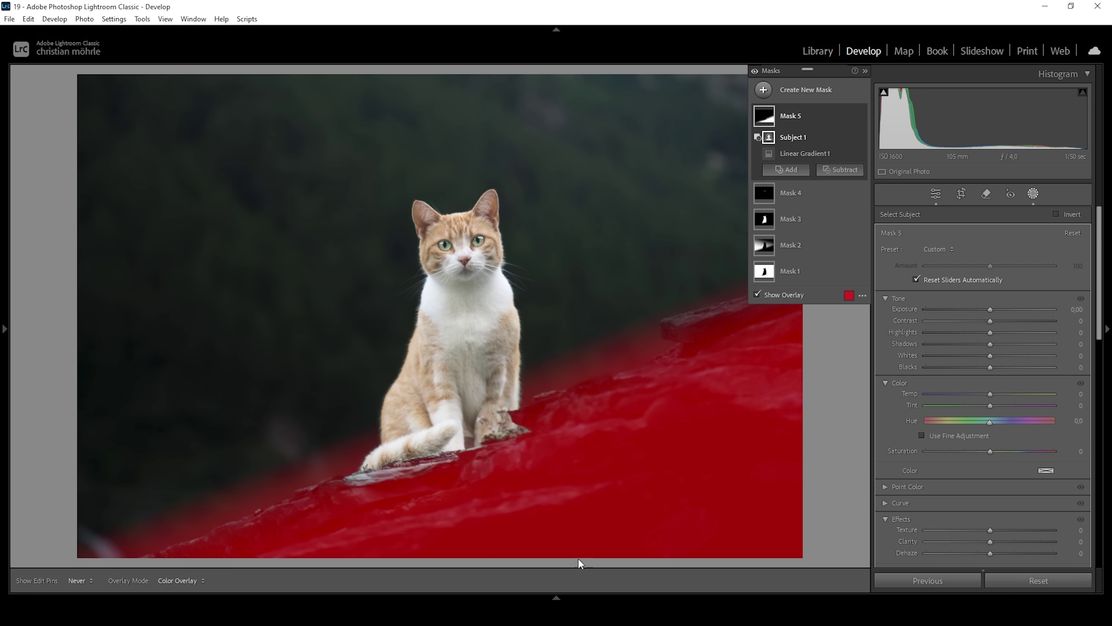
Bring out the rock detail in the new mask with Clarity at 100 and Texture at 36.
{"action": "scroll", "coordinate": [941, 482], "scroll_direction": "down", "scroll_amount": 3}
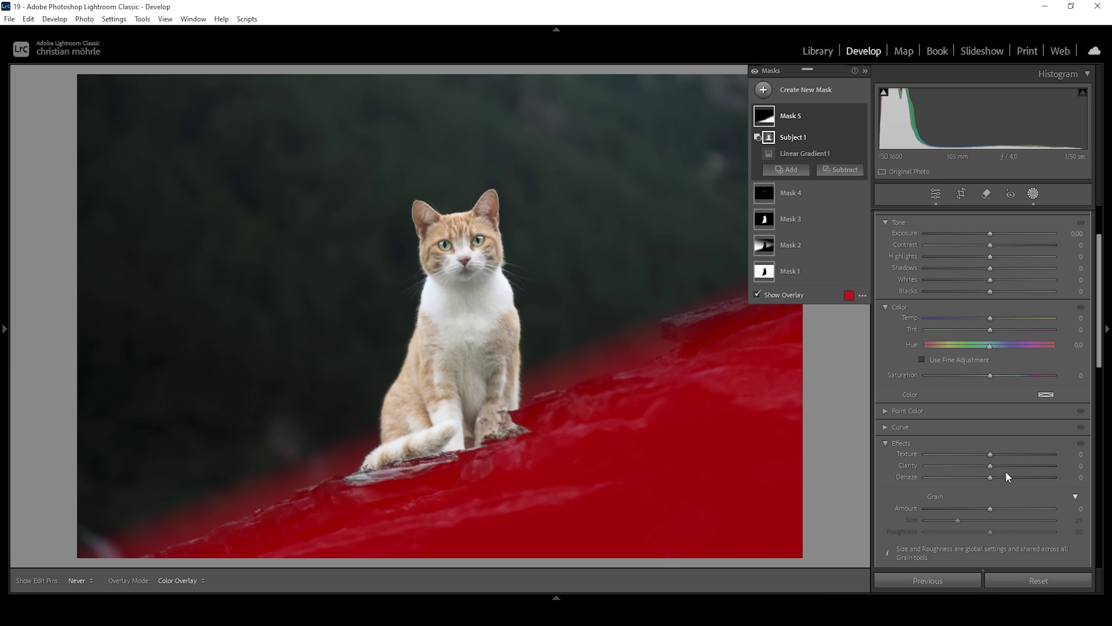
{"action": "mouse_move", "coordinate": [992, 467]}
{"action": "left_mouse_down"}
{"action": "mouse_move", "coordinate": [1054, 466]}
{"action": "mouse_move", "coordinate": [990, 453]}
{"action": "left_mouse_up"}
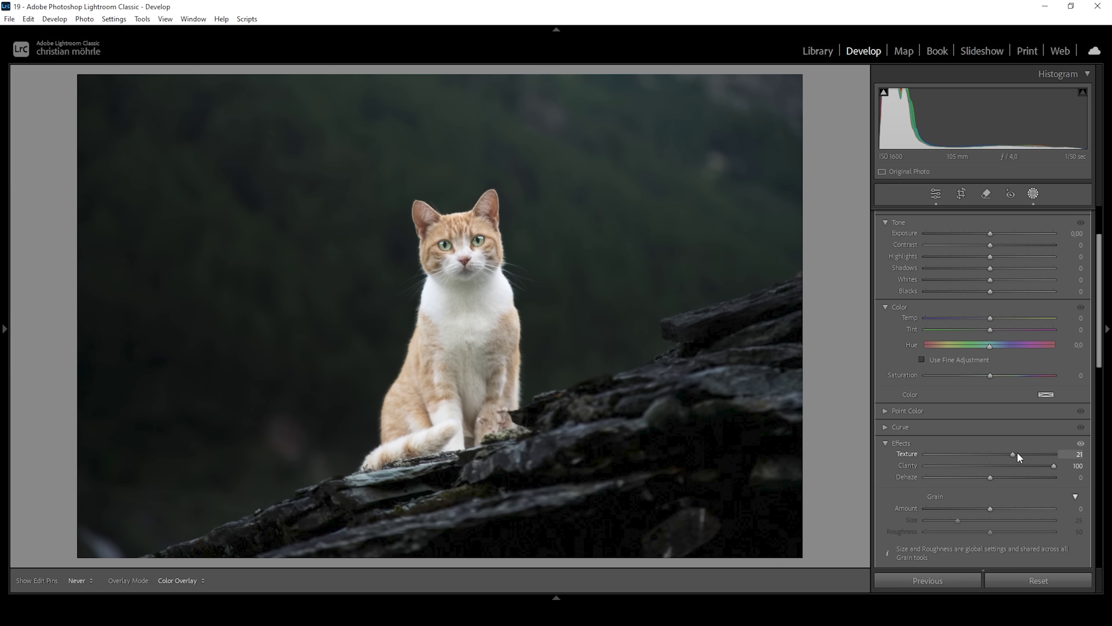
{"action": "left_click_drag", "start_coordinate": [1013, 452], "coordinate": [1011, 450]}
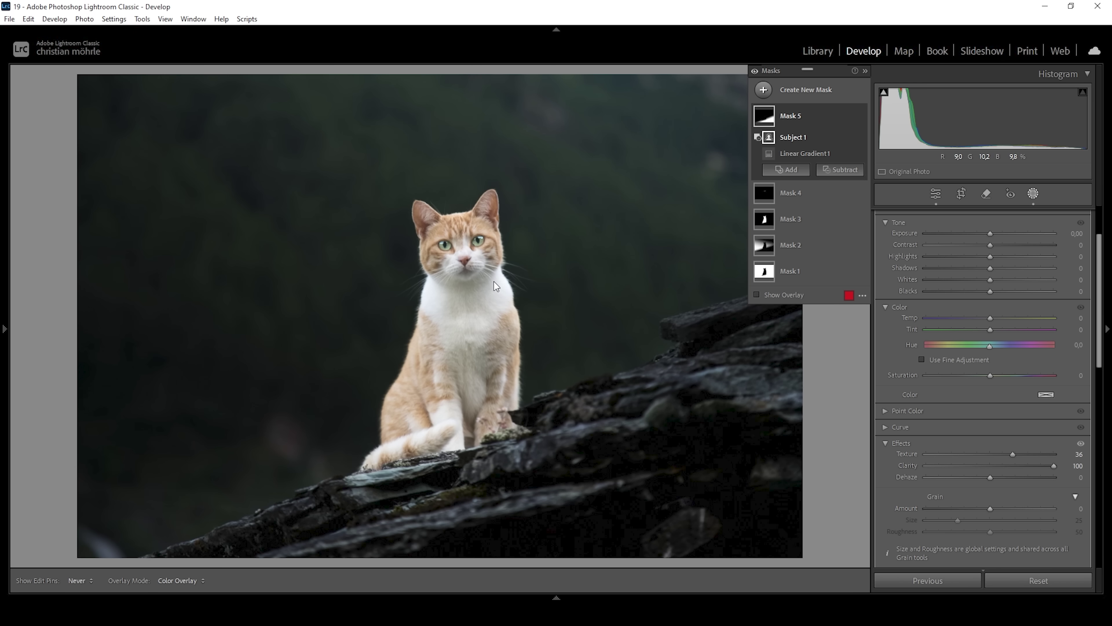
Create a large radial gradient mask over the background above and around the cat's head, and subtract the cat with a subject selection.
{"action": "left_click", "coordinate": [764, 90]}
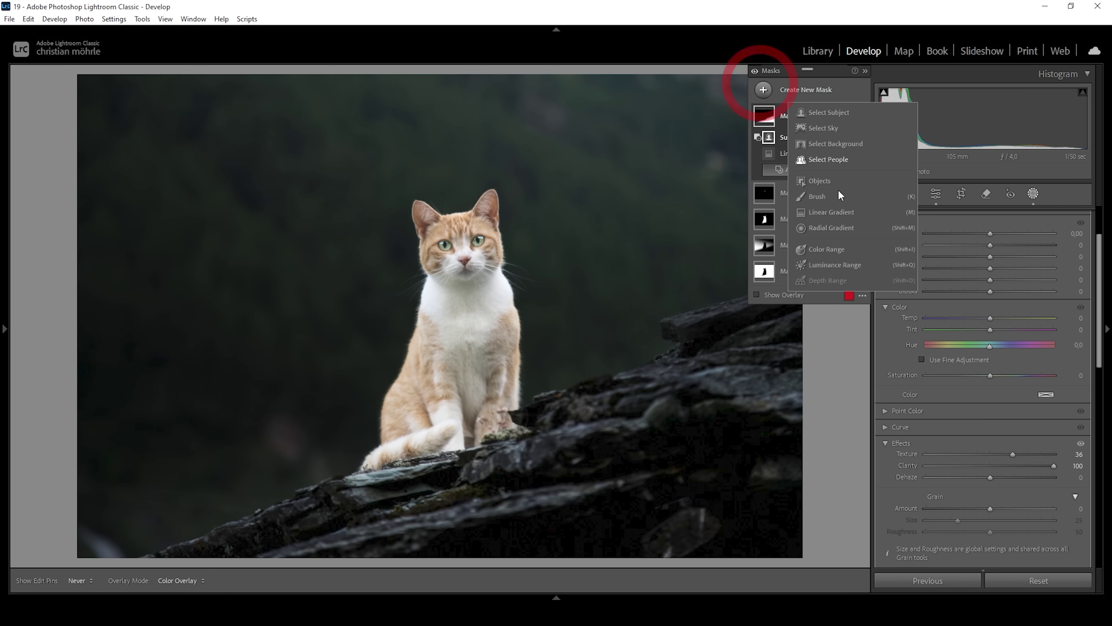
{"action": "left_click", "coordinate": [830, 228]}
{"action": "mouse_move", "coordinate": [476, 240]}
{"action": "left_mouse_down"}
{"action": "mouse_move", "coordinate": [690, 390]}
{"action": "mouse_move", "coordinate": [703, 449]}
{"action": "mouse_move", "coordinate": [729, 458]}
{"action": "left_mouse_up"}
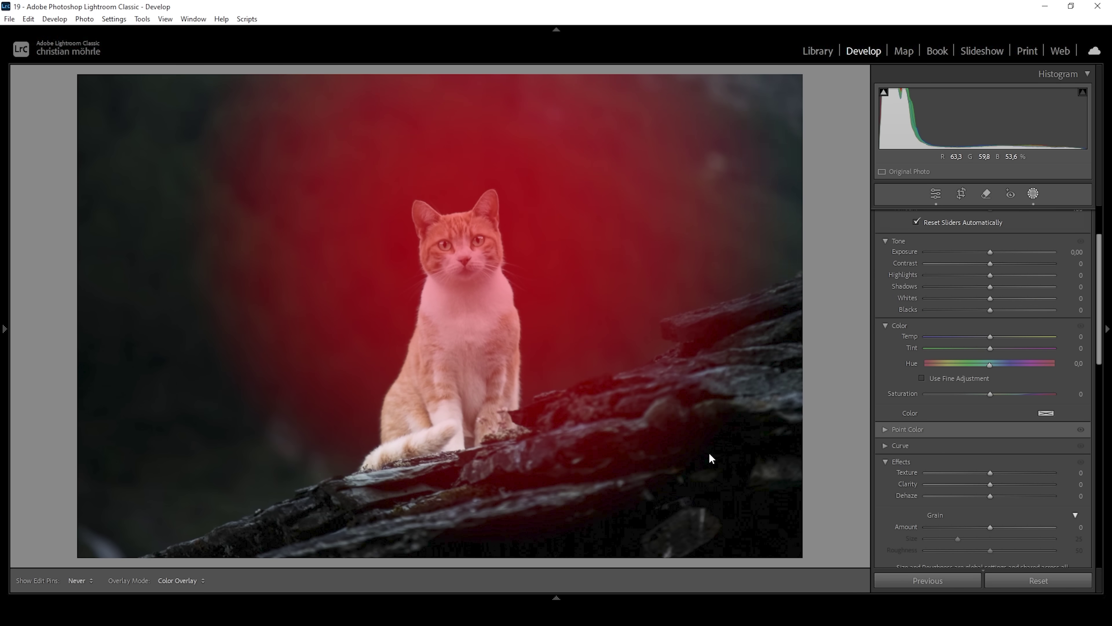
{"action": "left_click_drag", "start_coordinate": [714, 411], "coordinate": [705, 274]}
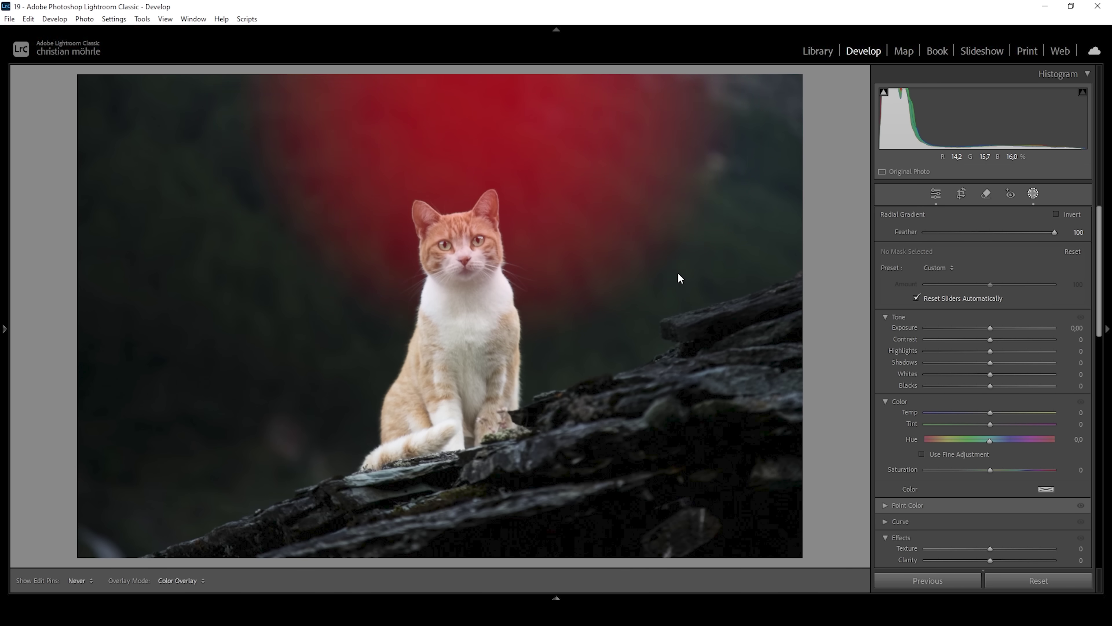
{"action": "mouse_move", "coordinate": [699, 291]}
{"action": "left_mouse_down"}
{"action": "mouse_move", "coordinate": [687, 276]}
{"action": "mouse_move", "coordinate": [702, 290]}
{"action": "left_mouse_up"}
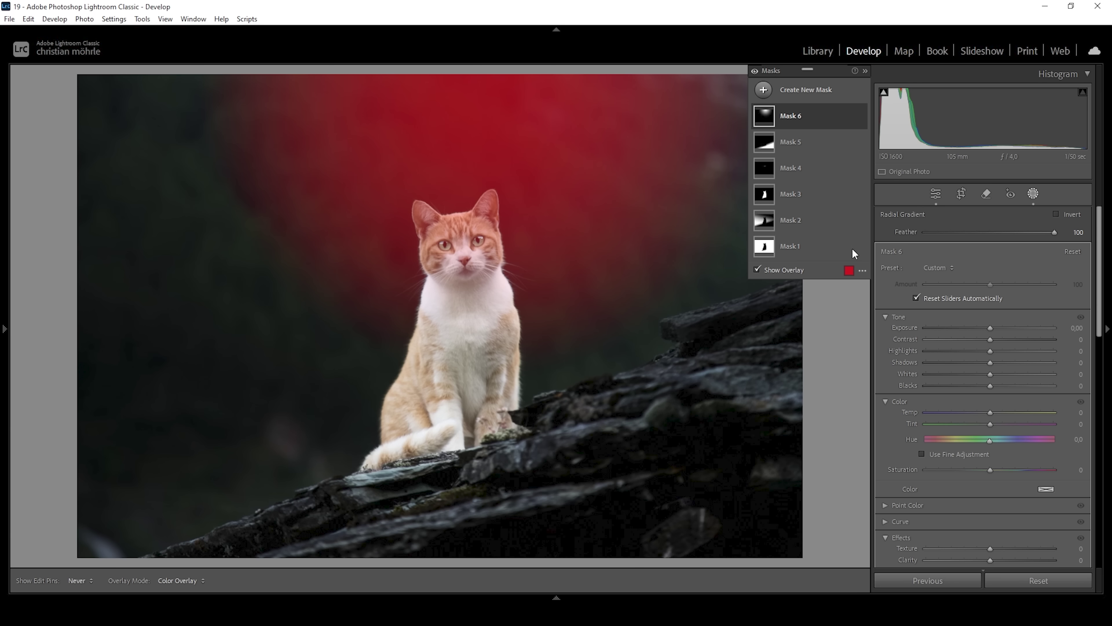
{"action": "left_click", "coordinate": [830, 122]}
{"action": "left_click", "coordinate": [843, 153]}
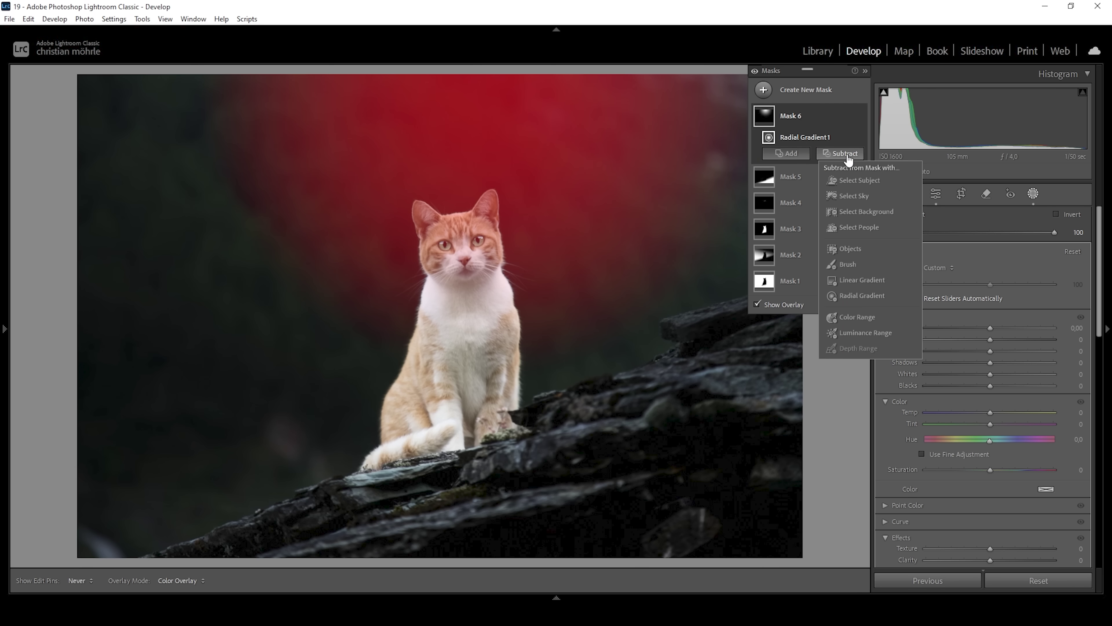
{"action": "left_click", "coordinate": [879, 186]}
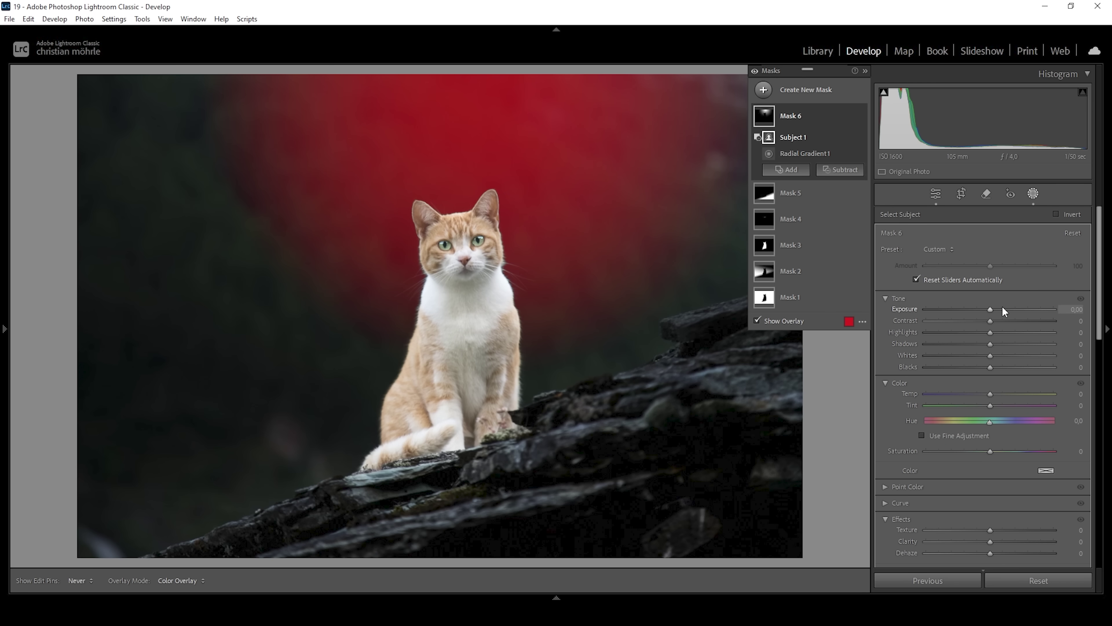
Brighten the large radial mask into a glow behind the cat with Exposure at 1,54 and Blacks at 23.
{"action": "left_click", "coordinate": [991, 309]}
{"action": "left_click_drag", "start_coordinate": [991, 309], "coordinate": [1015, 311]}
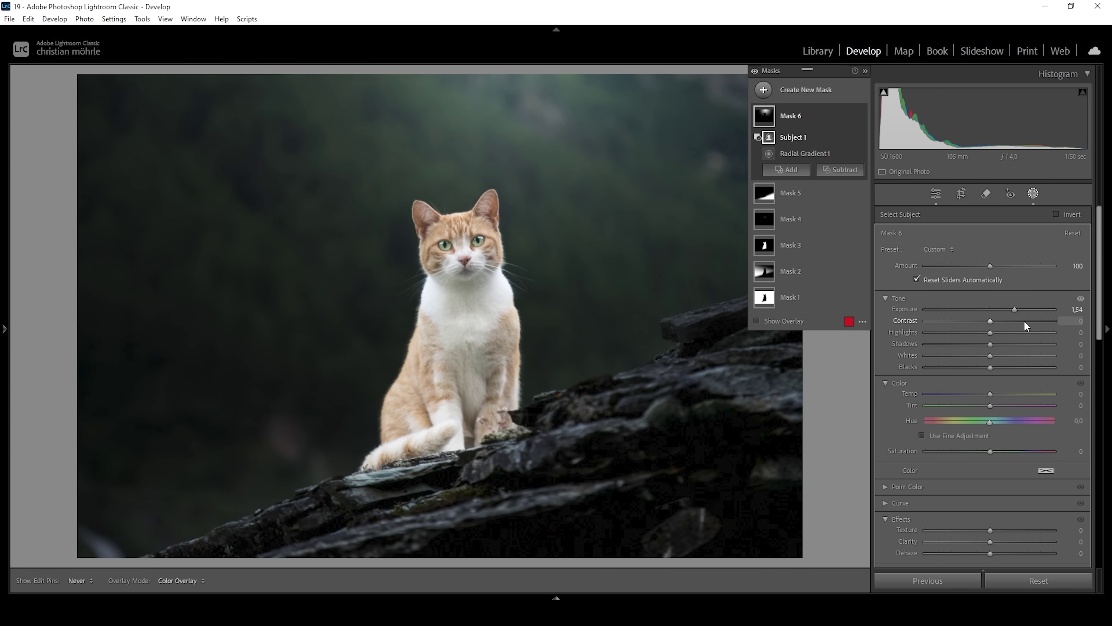
{"action": "left_click_drag", "start_coordinate": [993, 364], "coordinate": [1006, 365]}
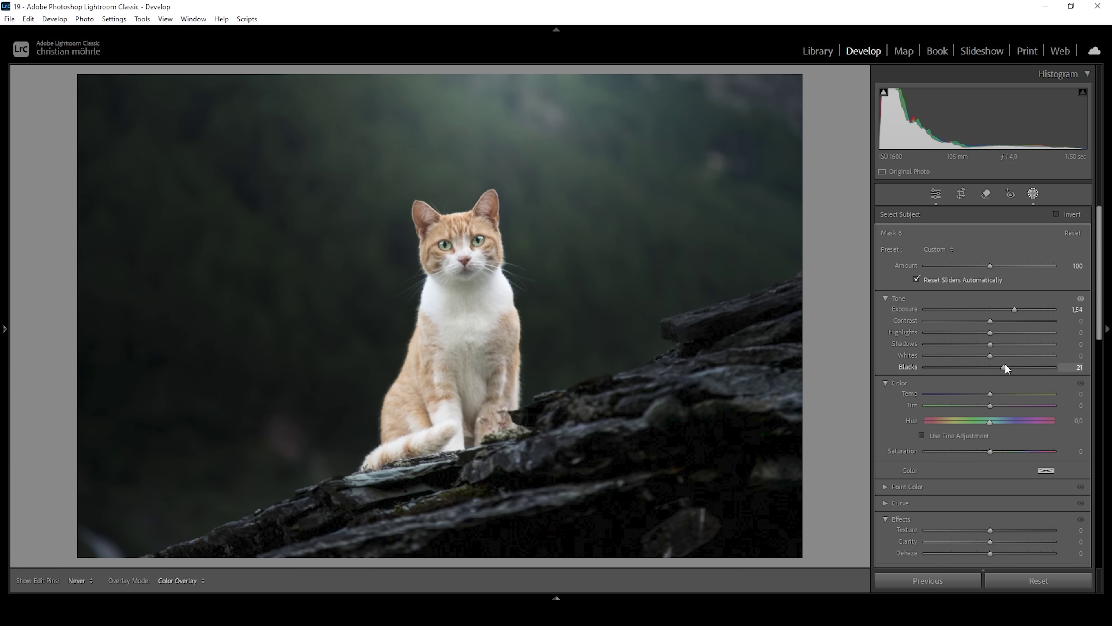
{"action": "left_click_drag", "start_coordinate": [1008, 364], "coordinate": [1007, 368]}
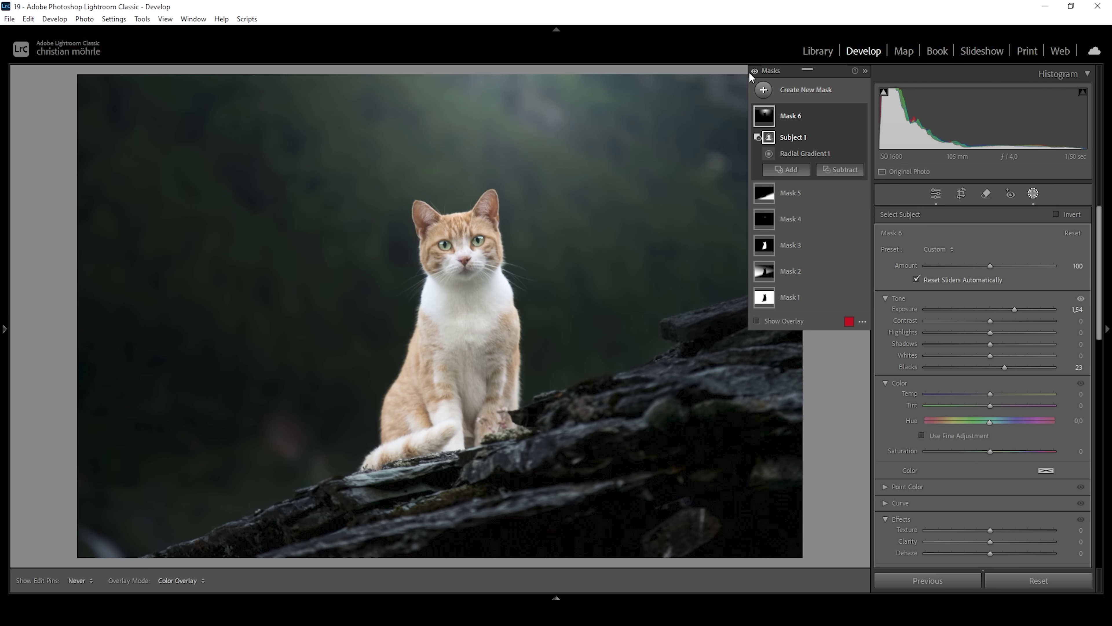
Create a smaller, narrow radial gradient mask from the photo's upper edge to the cat's head and subtract the cat with a subject selection.
{"action": "left_click", "coordinate": [764, 89]}
{"action": "left_click", "coordinate": [829, 227]}
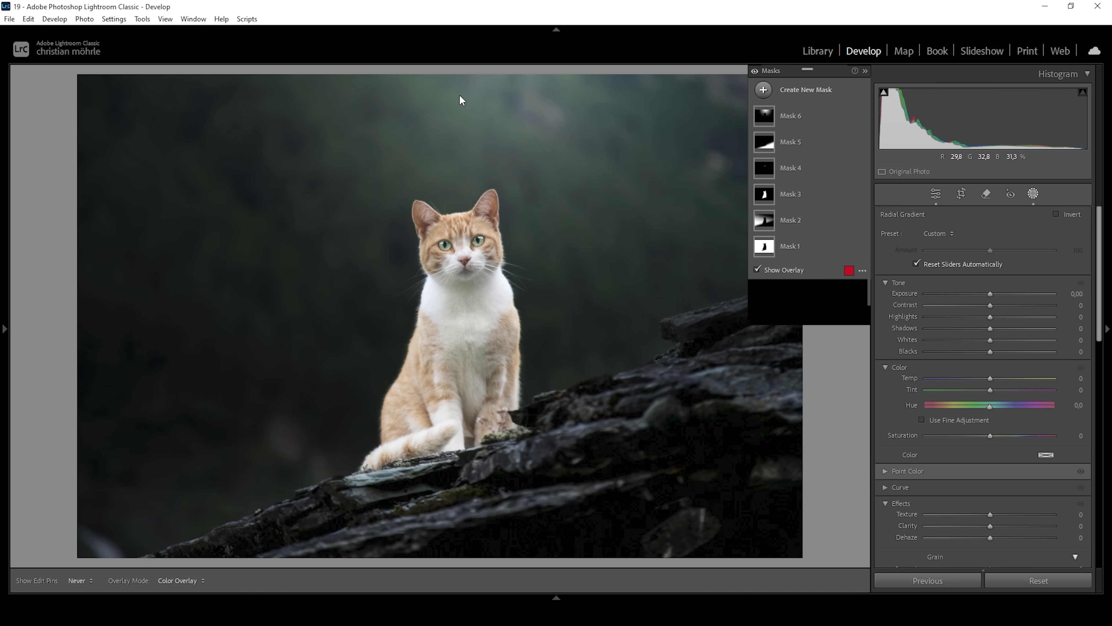
{"action": "left_click_drag", "start_coordinate": [471, 76], "coordinate": [550, 216]}
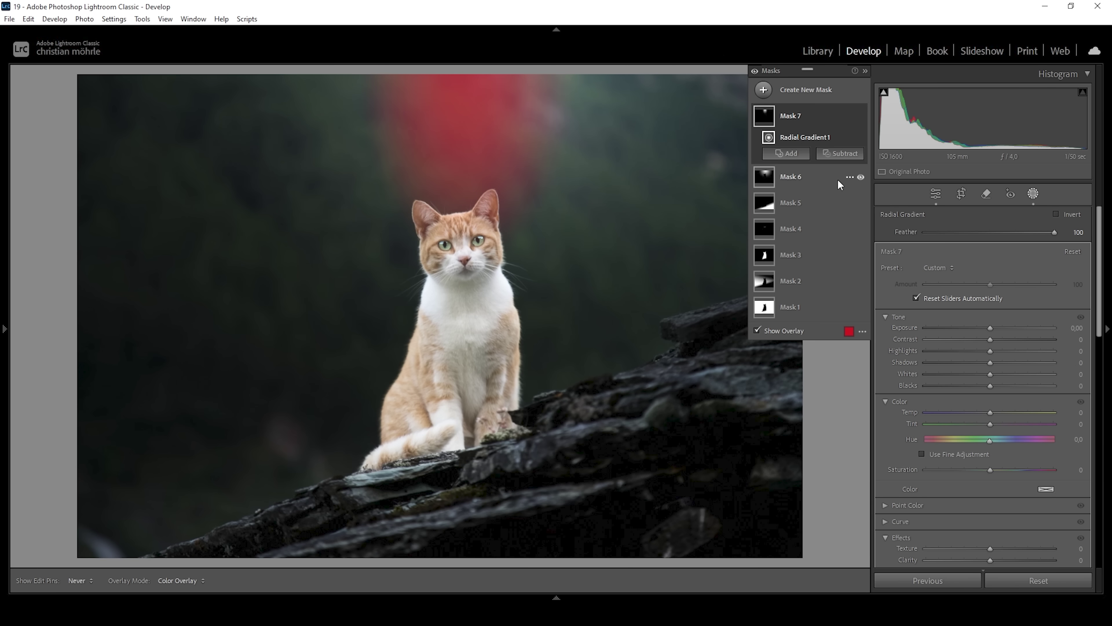
{"action": "left_click", "coordinate": [841, 153]}
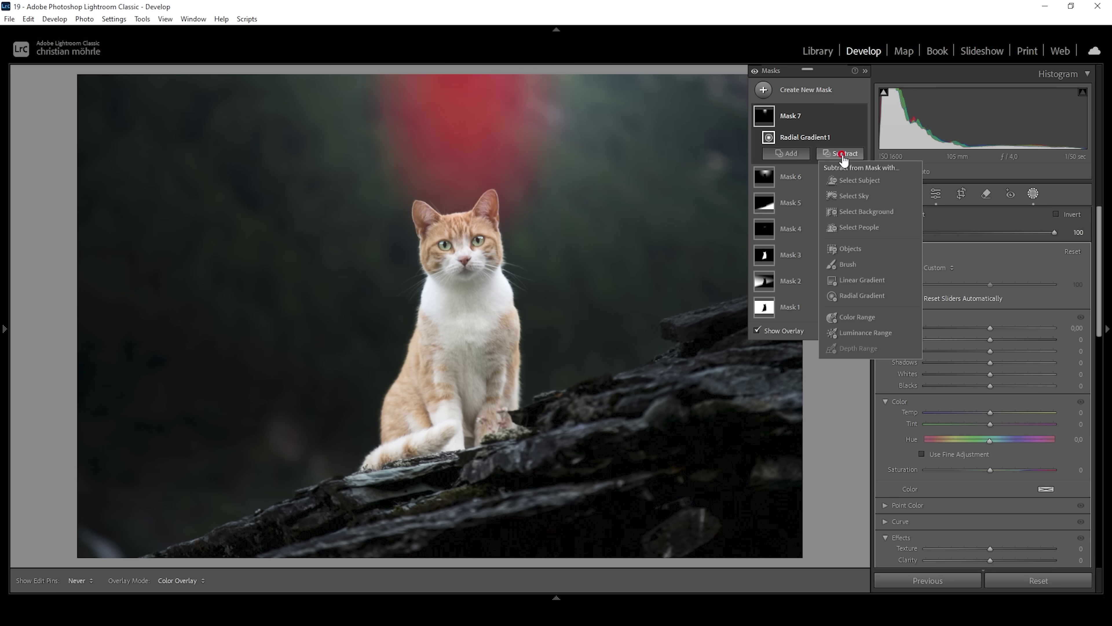
{"action": "left_click", "coordinate": [883, 183]}
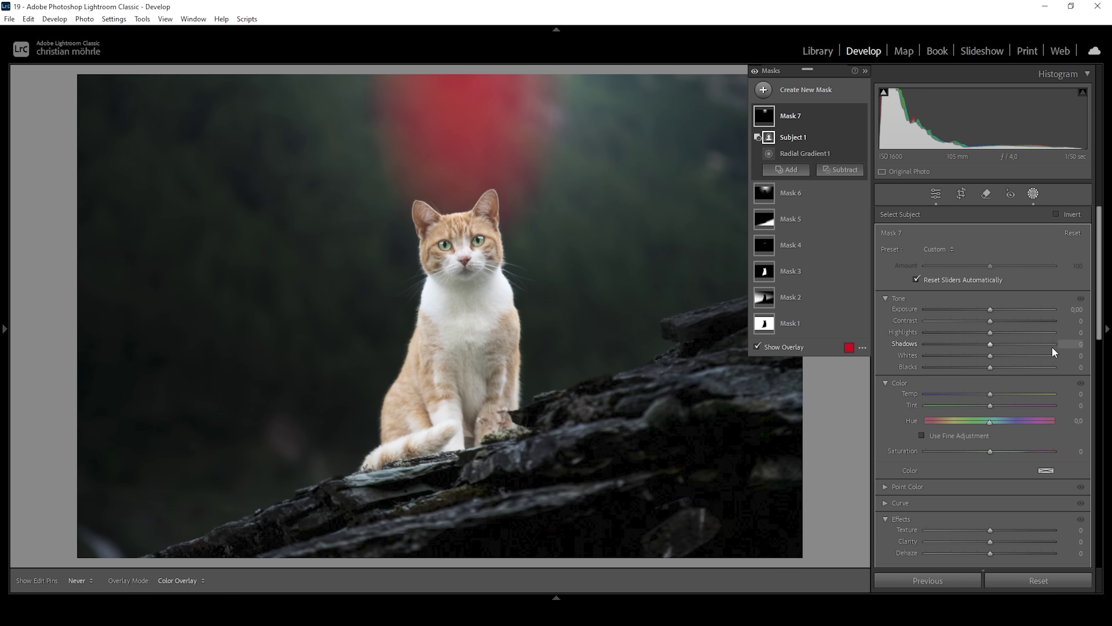
Set the small radial mask's Exposure to 0,42 and hide all masks to compare the photo without them.
{"action": "left_click_drag", "start_coordinate": [990, 309], "coordinate": [997, 309]}
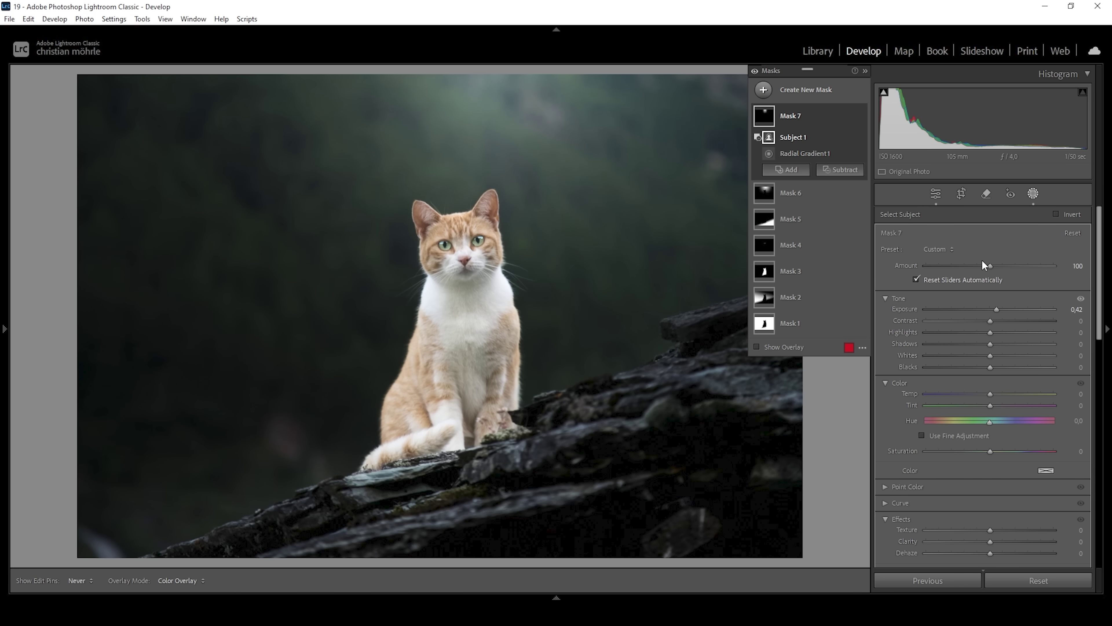
{"action": "left_click", "coordinate": [754, 71]}
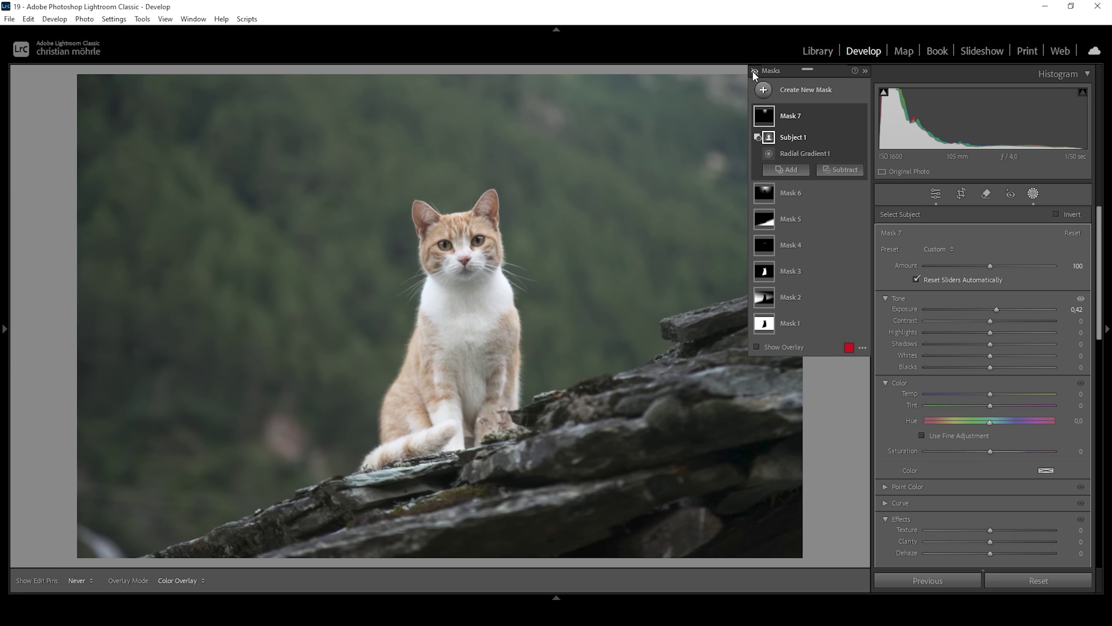
Turn all masks back on and leave masking to return to the global adjustments.
{"action": "left_click", "coordinate": [754, 72]}
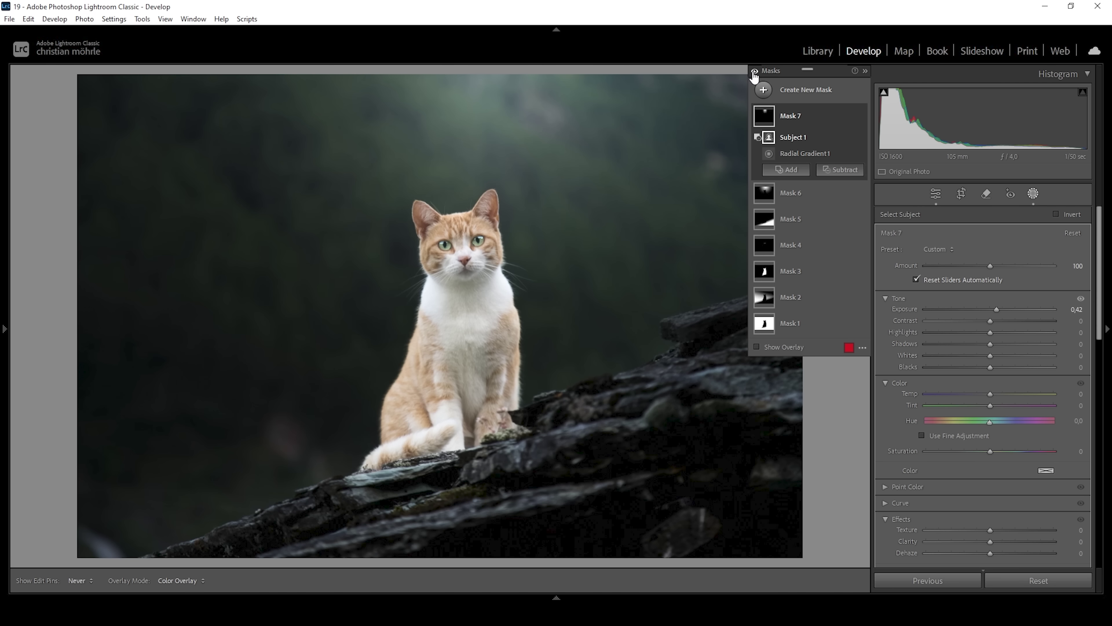
{"action": "left_click", "coordinate": [1033, 193]}
{"action": "scroll", "coordinate": [1030, 436], "scroll_direction": "down", "scroll_amount": 5}
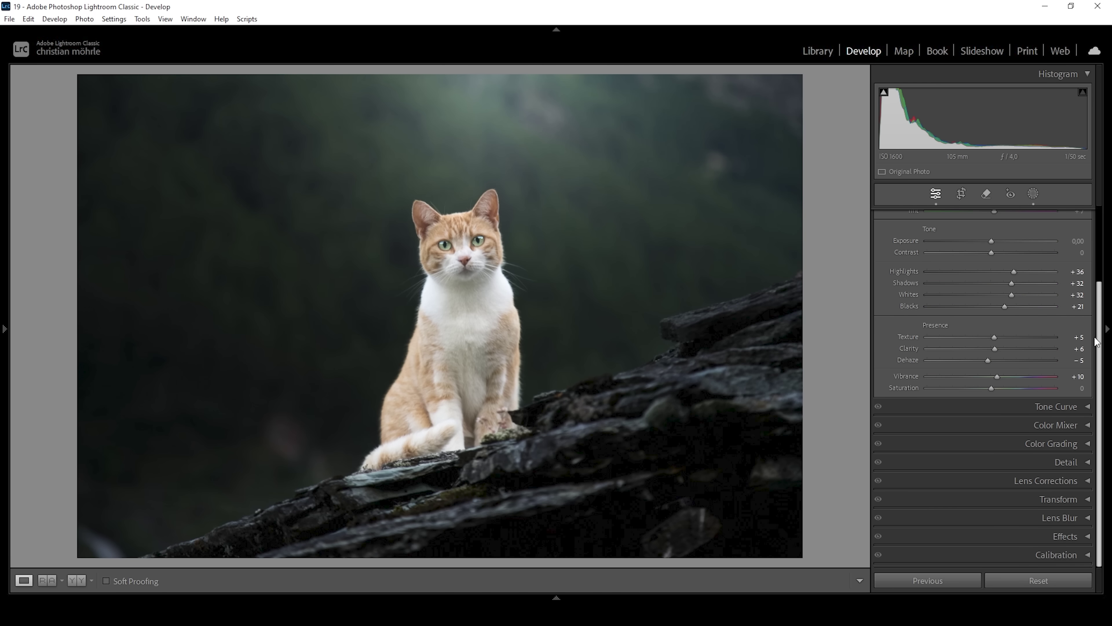
Set the Color Mixer Saturation to Orange +37, Yellow +10, Green −100 and Blue −100, and partly reduce Aqua.
{"action": "left_click", "coordinate": [1055, 425]}
{"action": "scroll", "coordinate": [1047, 337], "scroll_direction": "down", "scroll_amount": 3}
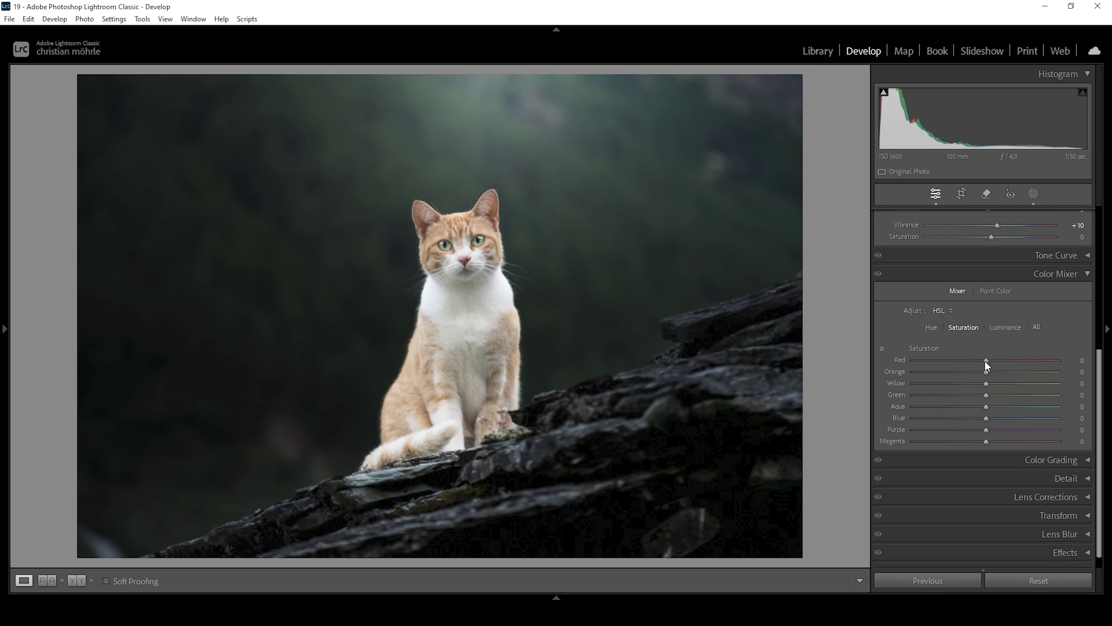
{"action": "left_click_drag", "start_coordinate": [985, 372], "coordinate": [1011, 372]}
{"action": "left_click_drag", "start_coordinate": [989, 385], "coordinate": [995, 384]}
{"action": "left_click_drag", "start_coordinate": [980, 393], "coordinate": [789, 380]}
{"action": "left_click_drag", "start_coordinate": [986, 419], "coordinate": [845, 427]}
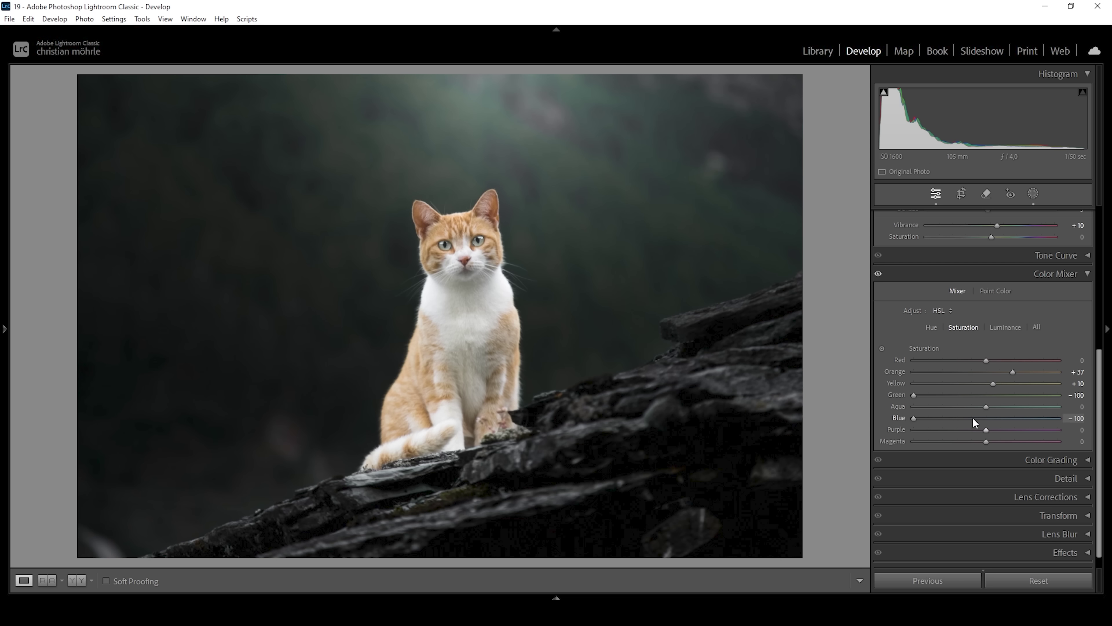
{"action": "left_click_drag", "start_coordinate": [986, 406], "coordinate": [967, 408]}
{"action": "left_click_drag", "start_coordinate": [967, 408], "coordinate": [953, 407]}
Adjust the Color Mixer Luminance by setting Orange to −3, darkening Yellow and slightly brightening Blue.
{"action": "left_click", "coordinate": [1007, 328]}
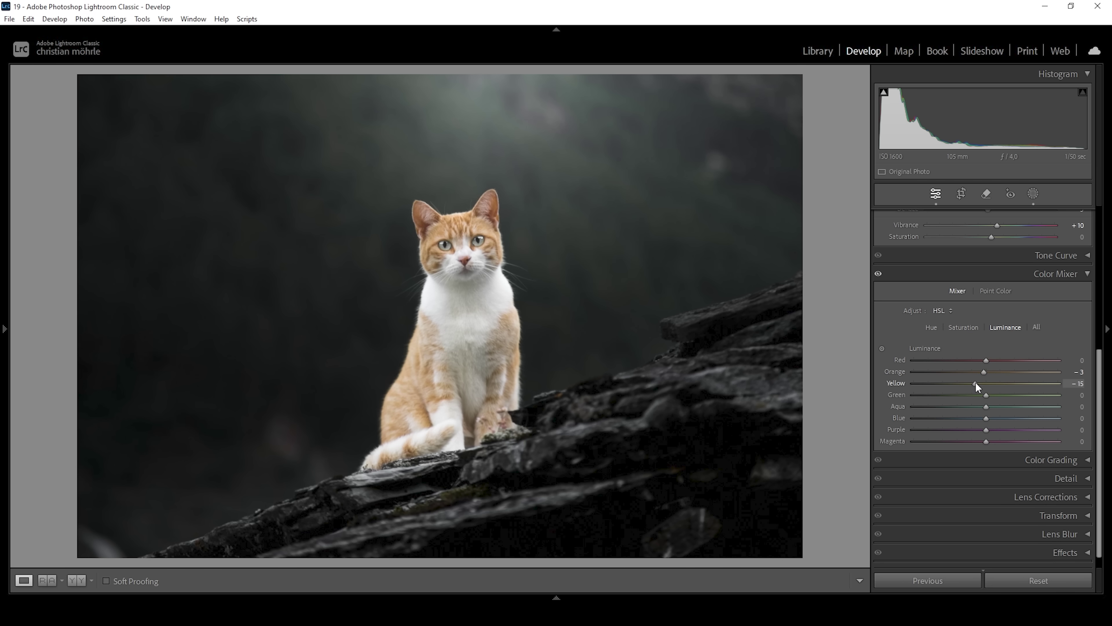
{"action": "left_click_drag", "start_coordinate": [973, 381], "coordinate": [962, 382]}
{"action": "mouse_move", "coordinate": [991, 419]}
{"action": "left_mouse_down"}
{"action": "mouse_move", "coordinate": [1016, 421]}
{"action": "mouse_move", "coordinate": [999, 420]}
{"action": "left_mouse_up"}
{"action": "left_click", "coordinate": [1089, 273]}
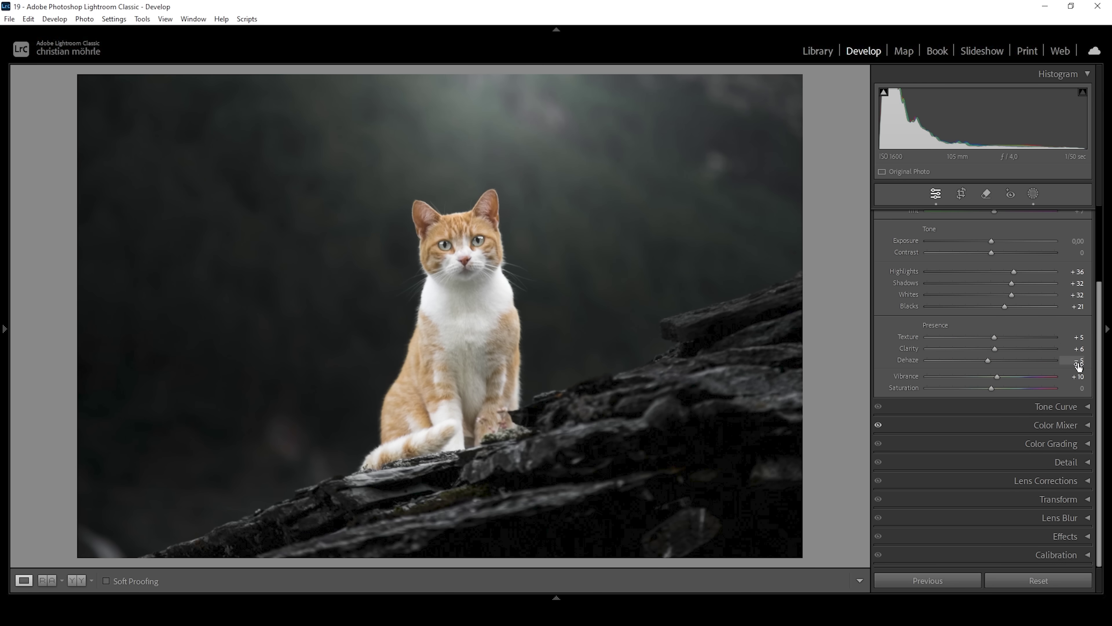
Calibrate the colors with Red Primary Hue −4, Green Primary Hue +7 and Blue Primary Hue −29, and raise the Blue Primary Saturation.
{"action": "left_click", "coordinate": [1027, 559]}
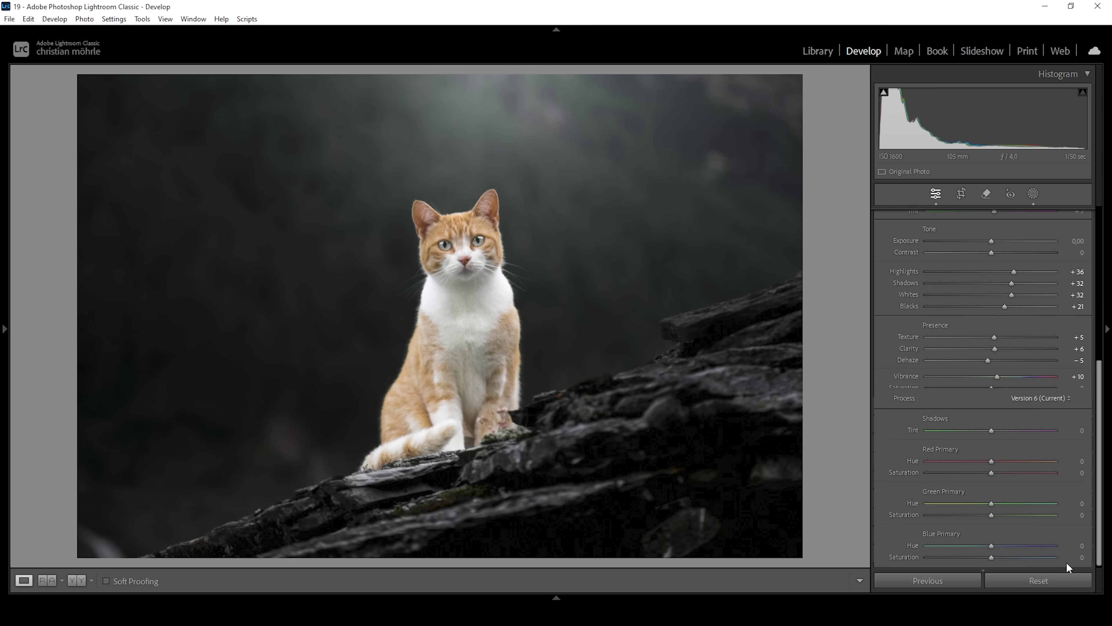
{"action": "scroll", "coordinate": [1075, 493], "scroll_direction": "down", "scroll_amount": 1}
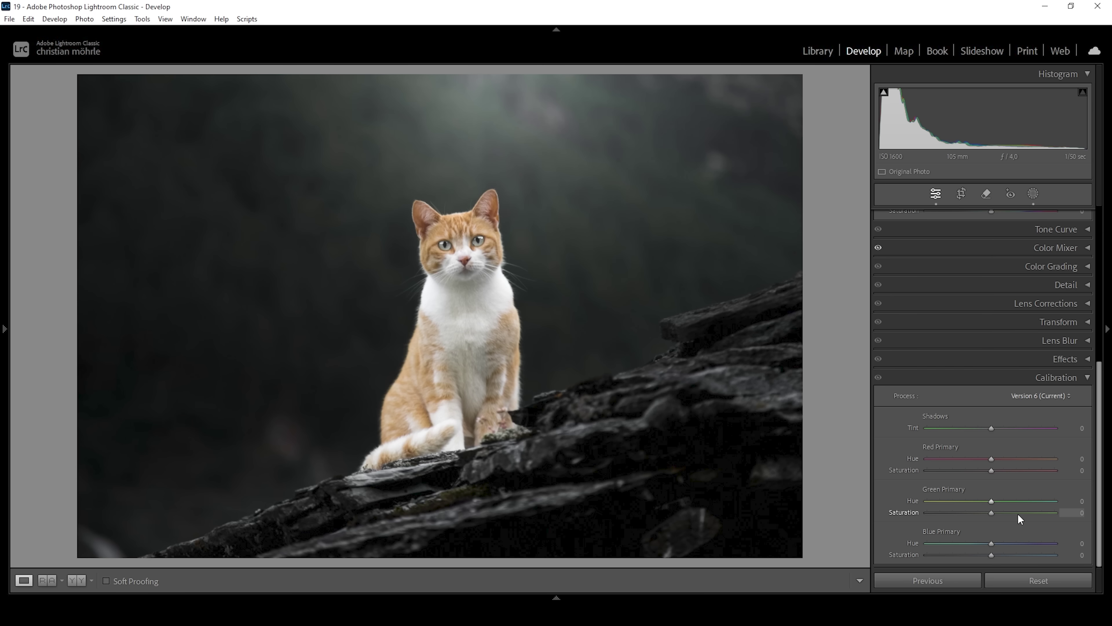
{"action": "left_click", "coordinate": [993, 459]}
{"action": "left_click_drag", "start_coordinate": [989, 460], "coordinate": [987, 461]}
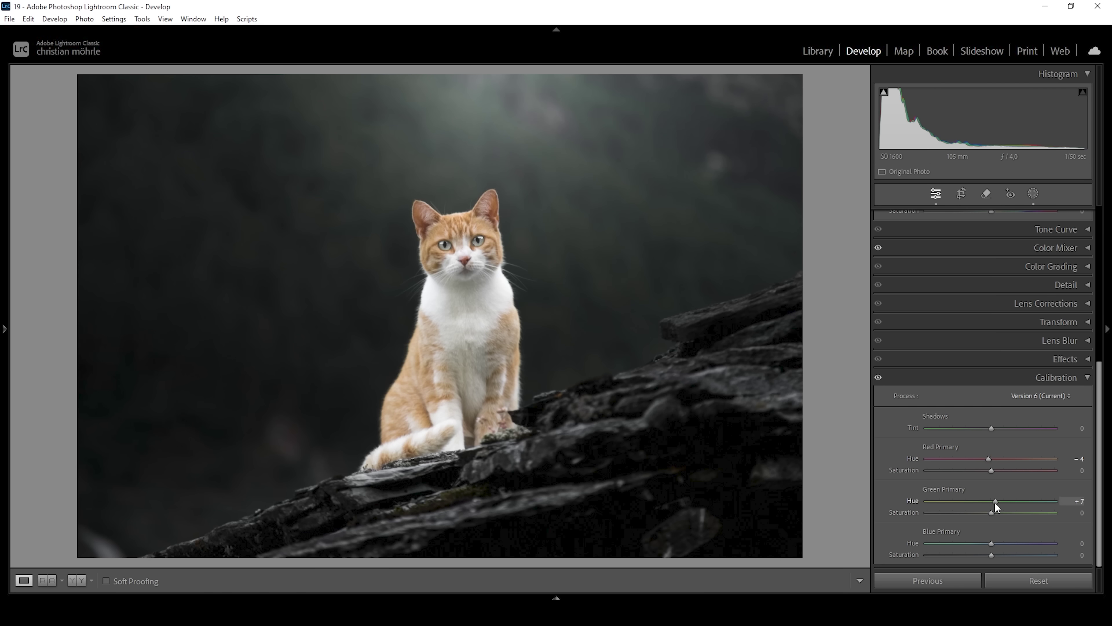
{"action": "left_click_drag", "start_coordinate": [993, 542], "coordinate": [973, 542]}
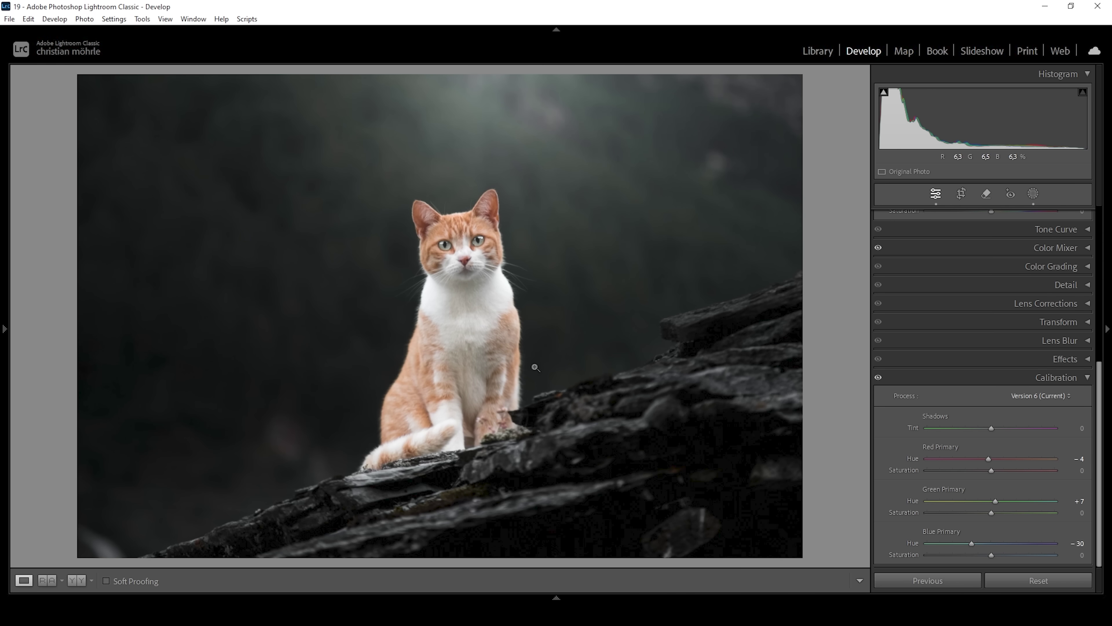
{"action": "left_click_drag", "start_coordinate": [973, 542], "coordinate": [974, 543]}
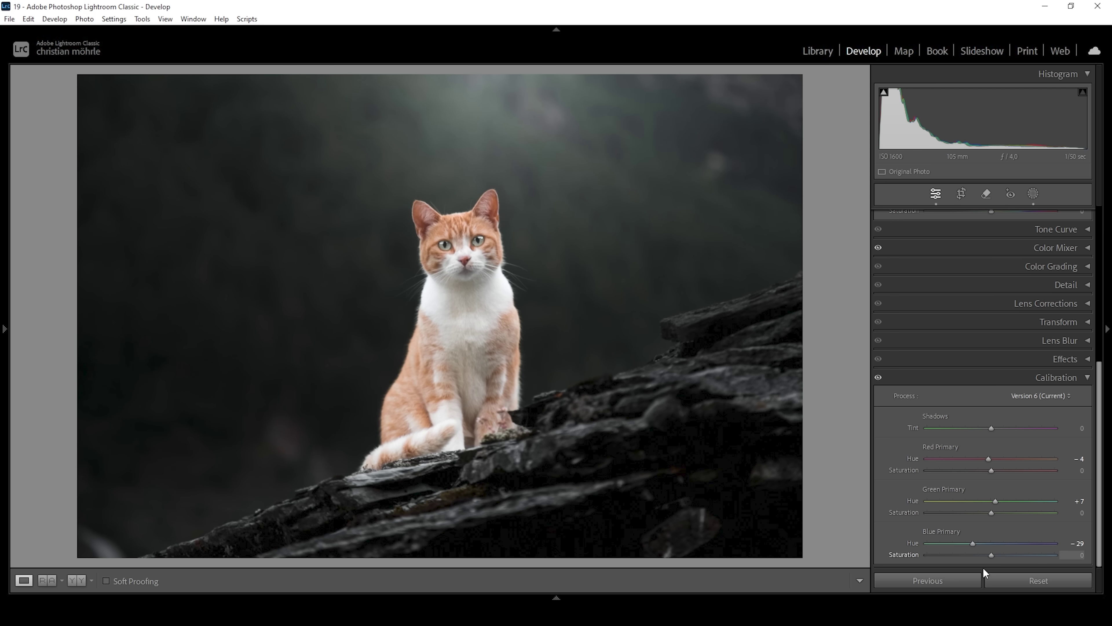
{"action": "left_click_drag", "start_coordinate": [990, 559], "coordinate": [1013, 557]}
{"action": "left_click", "coordinate": [1084, 377]}
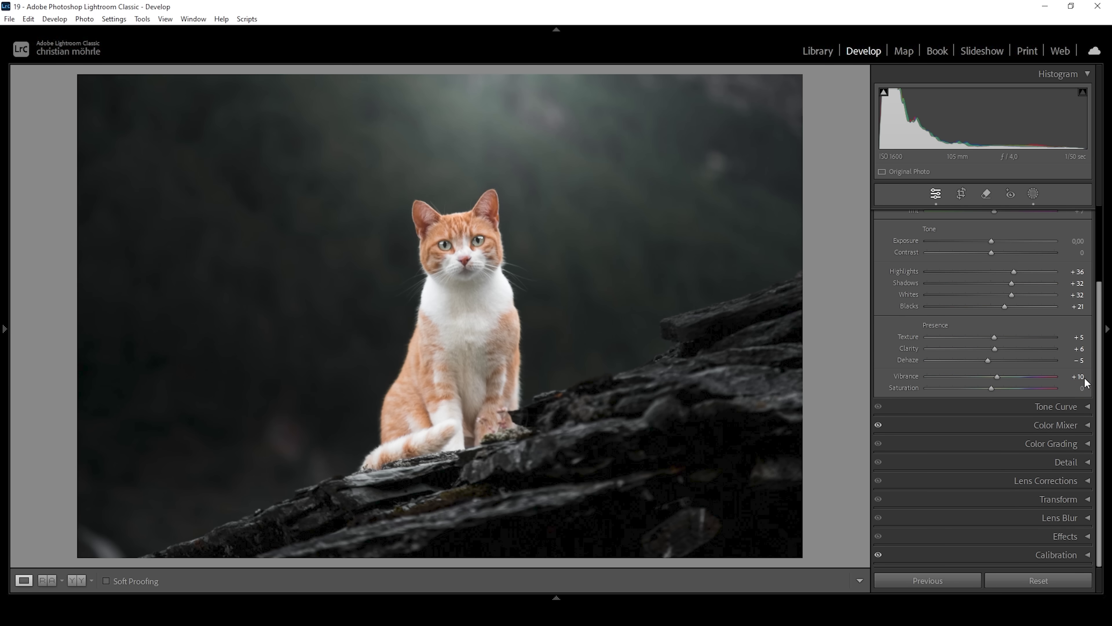
Sharpen the photo with Radius 0,5, Detail 100, Masking 83 and Amount 113.
{"action": "left_click", "coordinate": [1051, 464]}
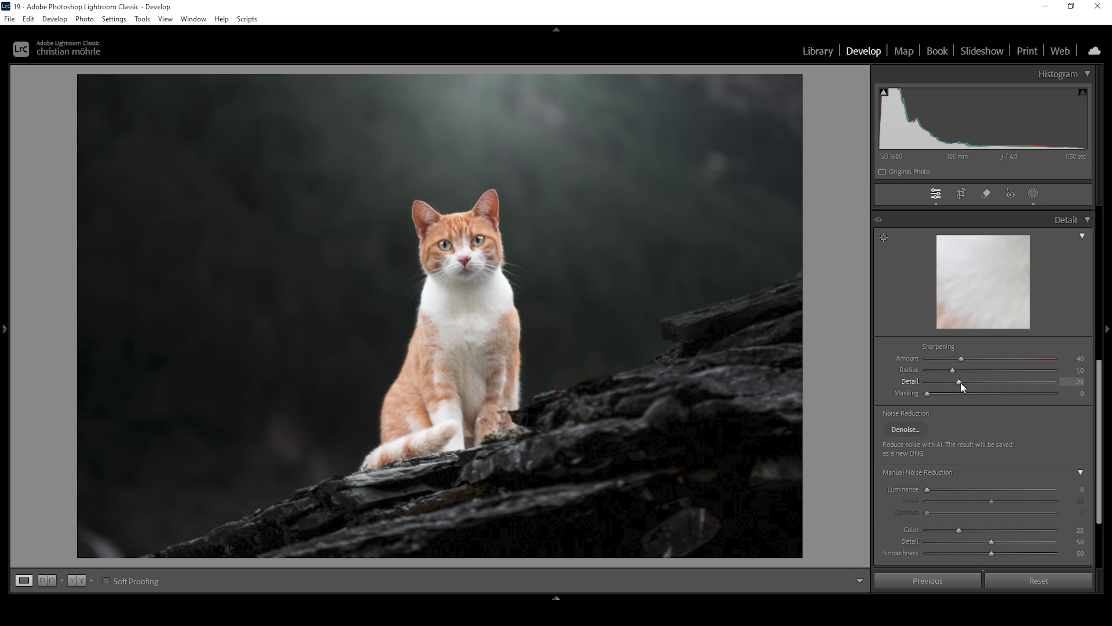
{"action": "left_click_drag", "start_coordinate": [951, 371], "coordinate": [1093, 380]}
{"action": "left_click", "coordinate": [931, 392], "text": "alt"}
{"action": "left_click_drag", "start_coordinate": [931, 393], "coordinate": [1024, 357]}
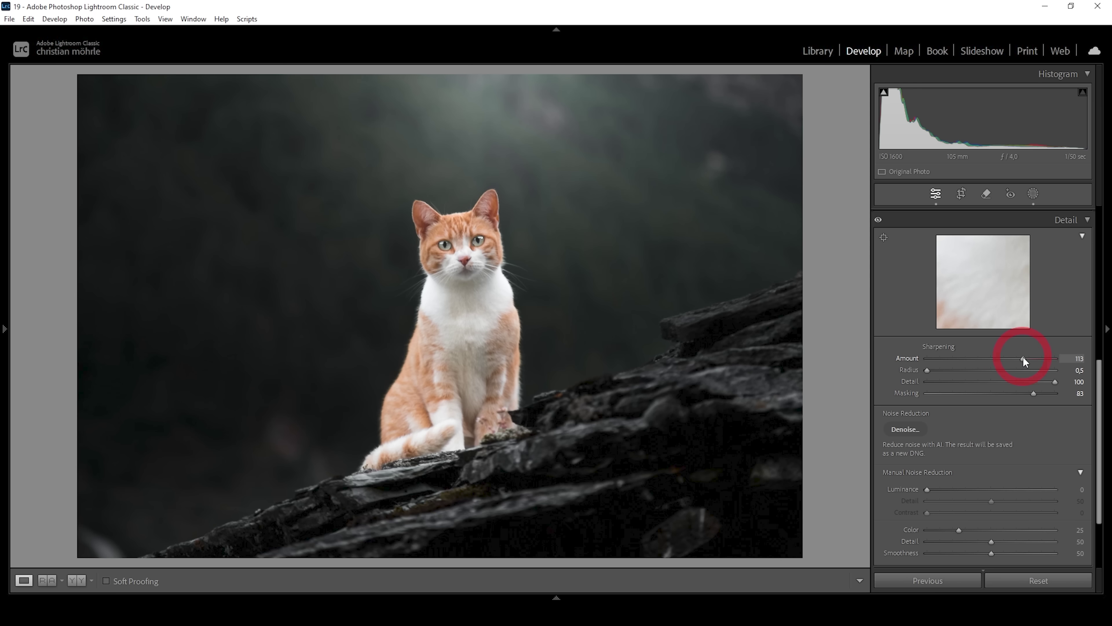